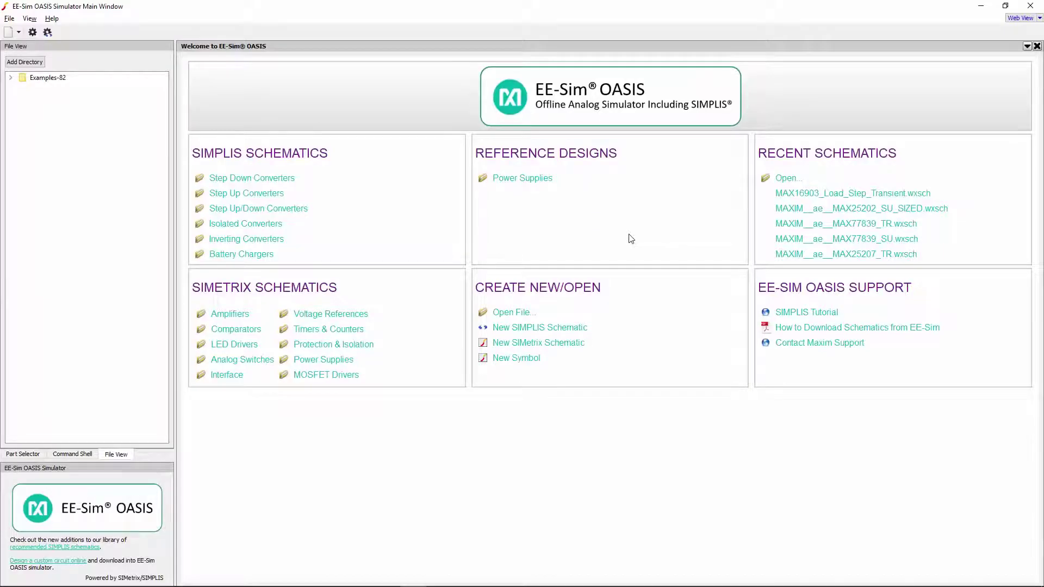
Open the recent MAX16903_Load_Step_Transient.wxsch schematic from the Welcome page.
click(797, 200)
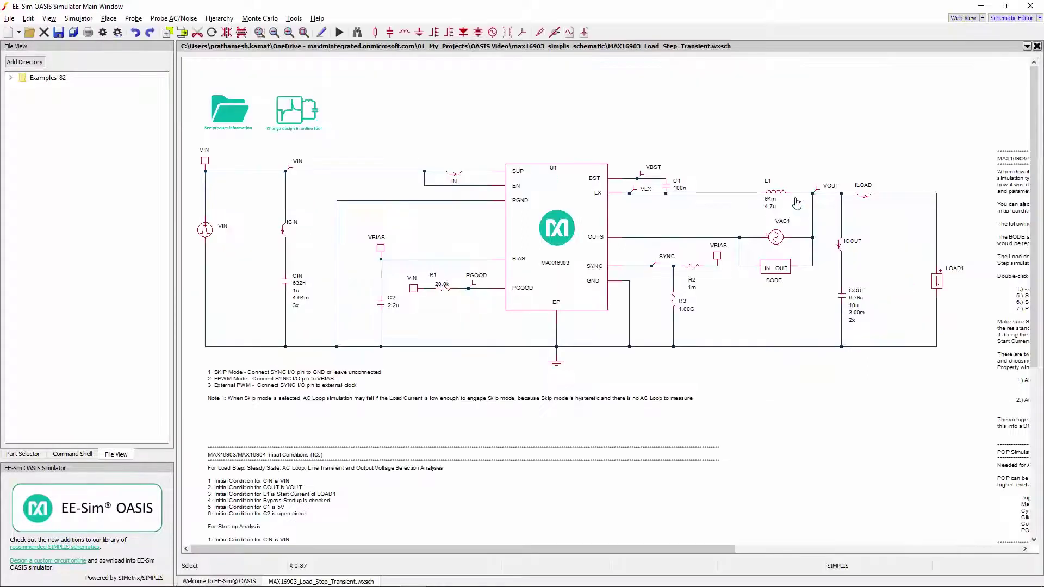
double_click(203, 231)
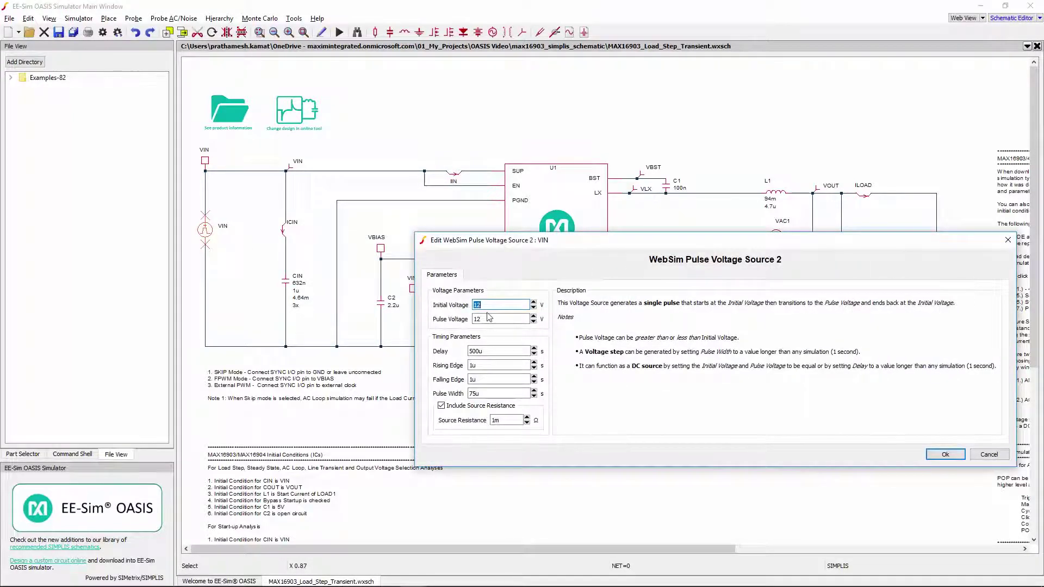
click(945, 454)
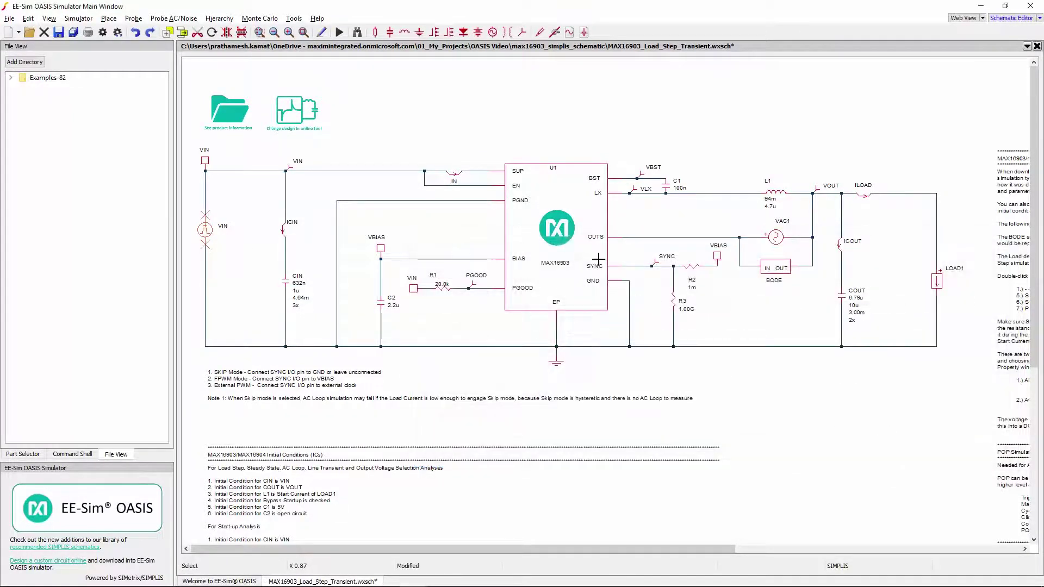
double_click(515, 226)
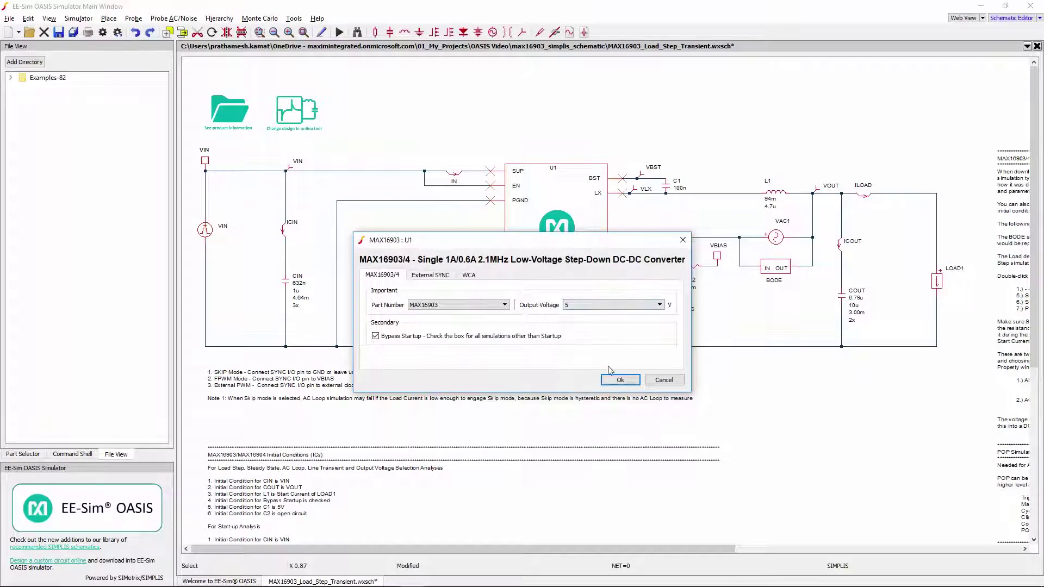
click(619, 380)
double_click(936, 281)
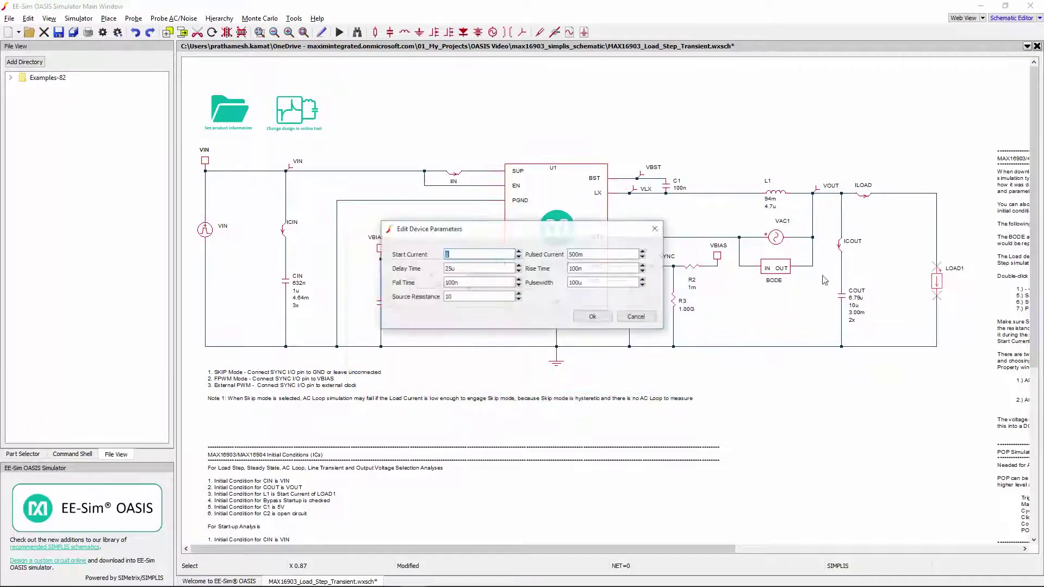
click(587, 317)
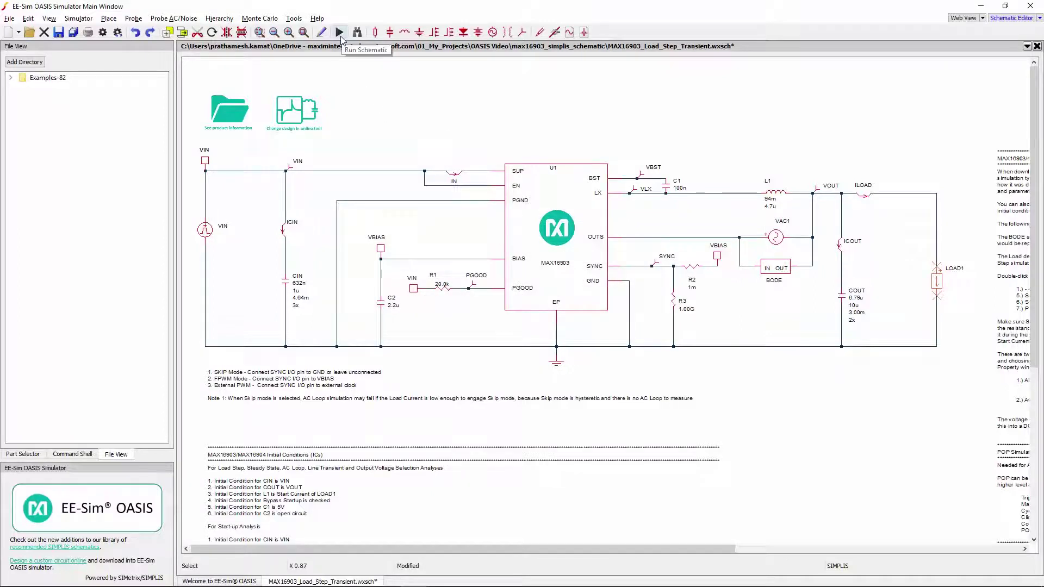
click(340, 36)
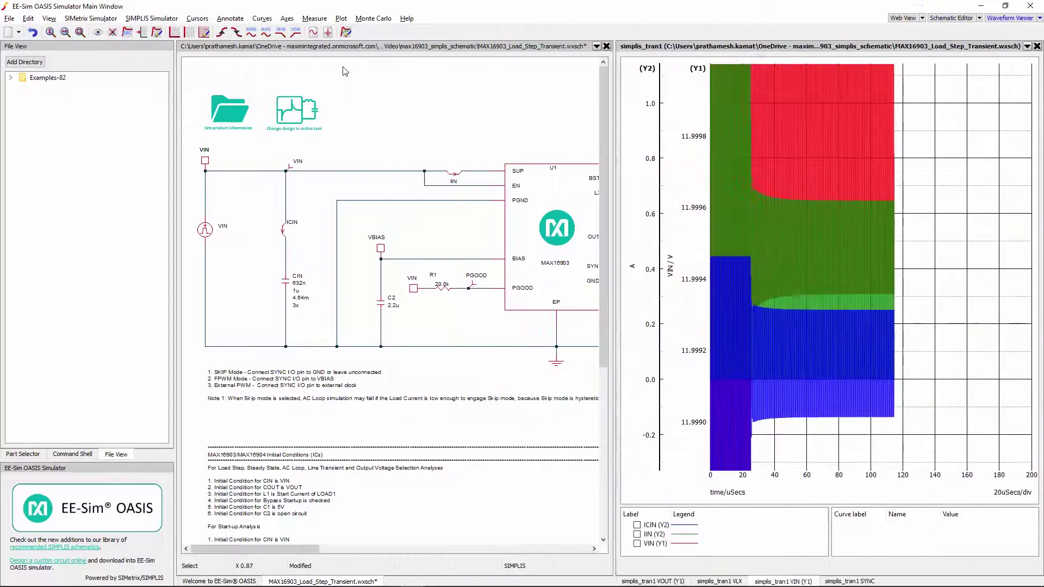
Make the schematic pane active again once the ICIN, IIN and VIN results appear.
click(342, 71)
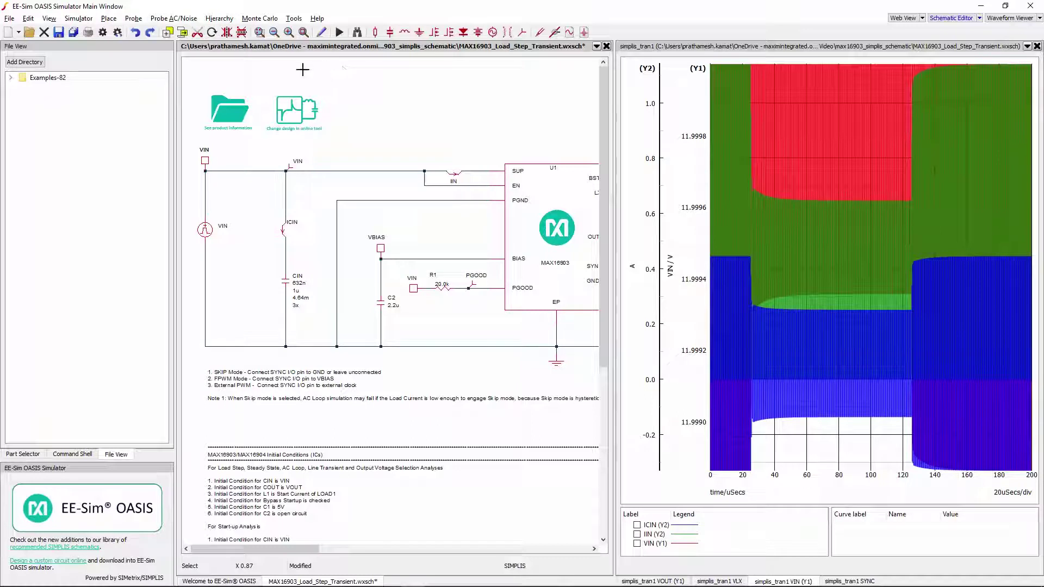
click(9, 18)
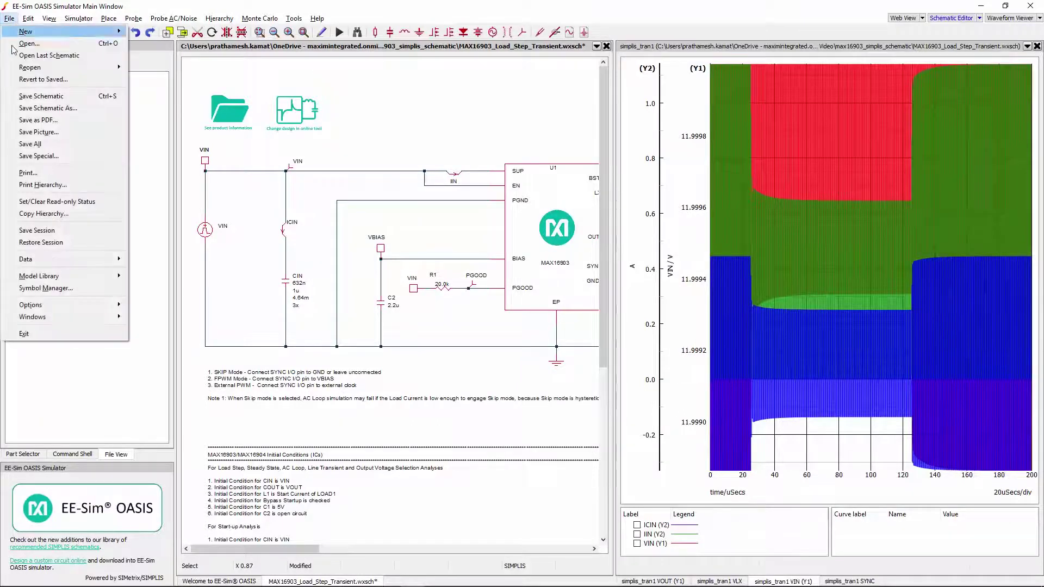
Set Graph placement to Overlay in the Graph/Probe/Data Analysis options, then close the VIN plot.
mouse_move(83, 305)
click(150, 305)
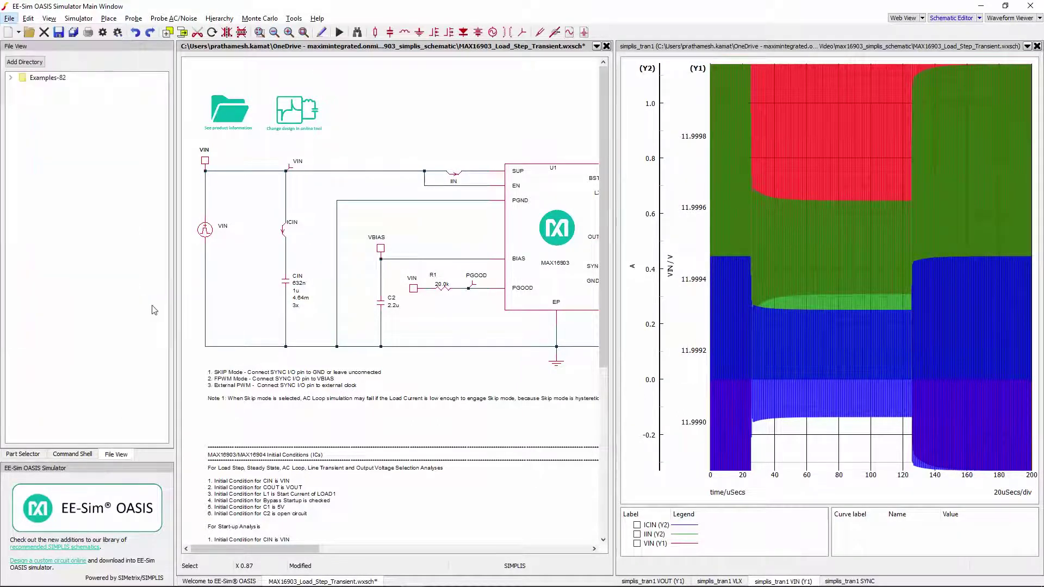
click(424, 178)
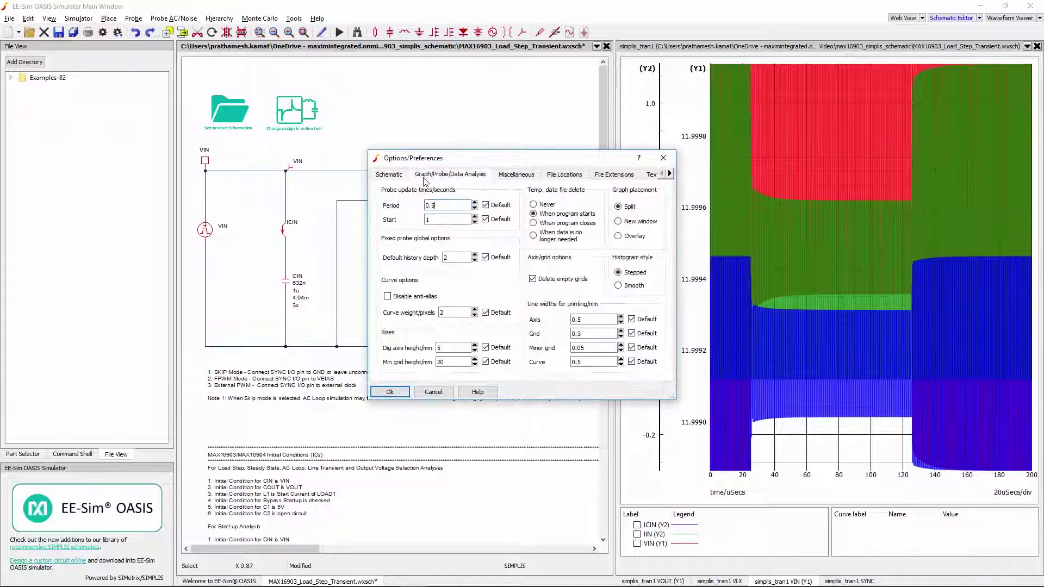
click(634, 236)
click(390, 392)
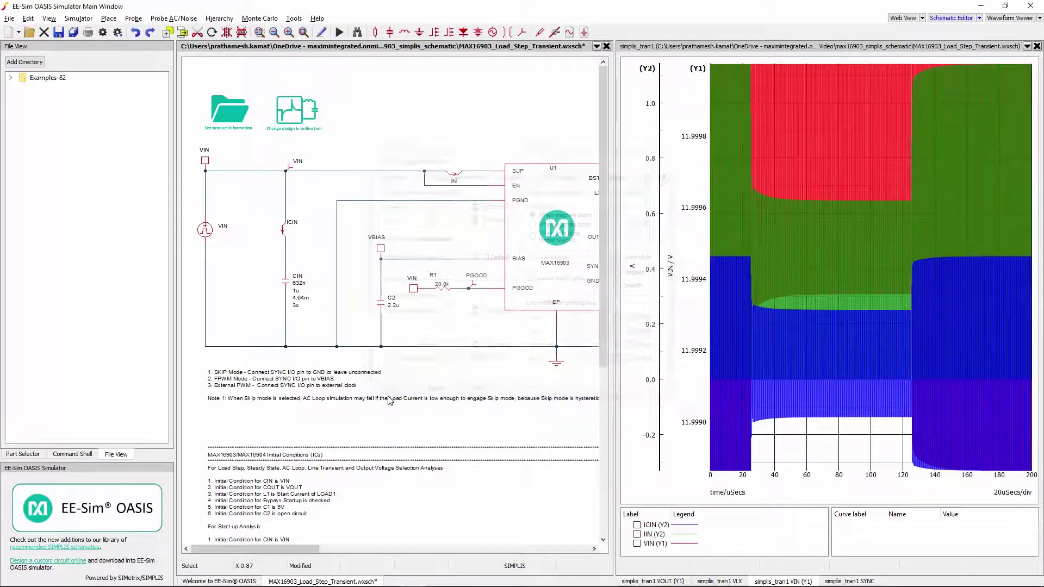
click(1036, 46)
Close the old SYNC, VLX and VOUT plots and rerun the simulation.
click(1036, 47)
click(1036, 47)
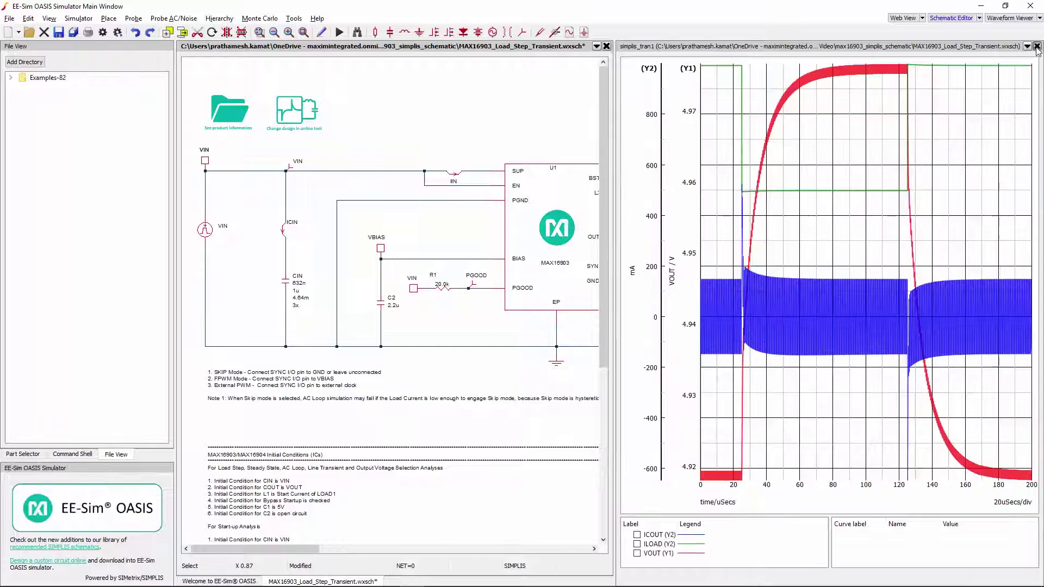
click(1036, 47)
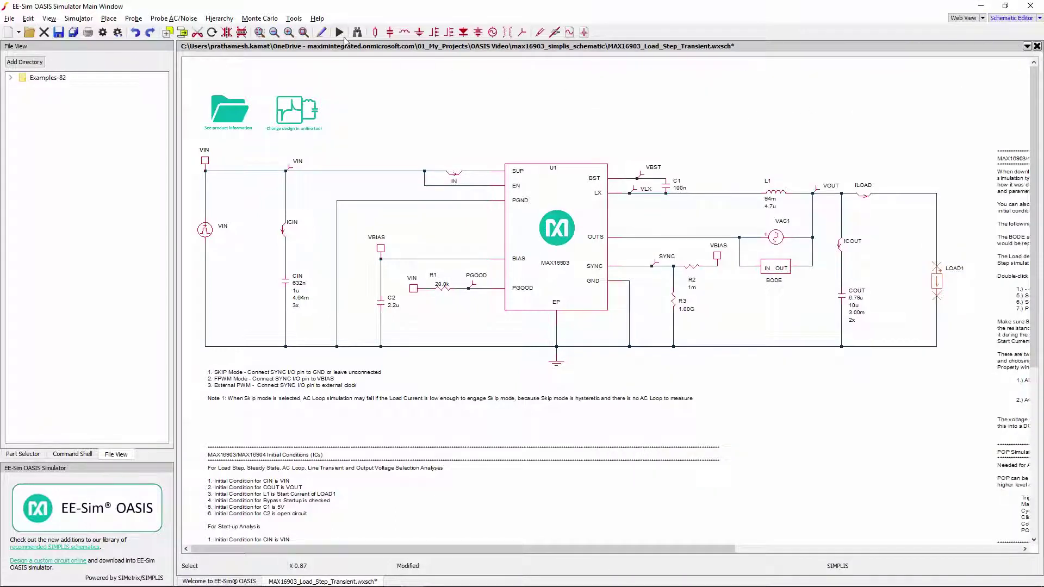
click(340, 33)
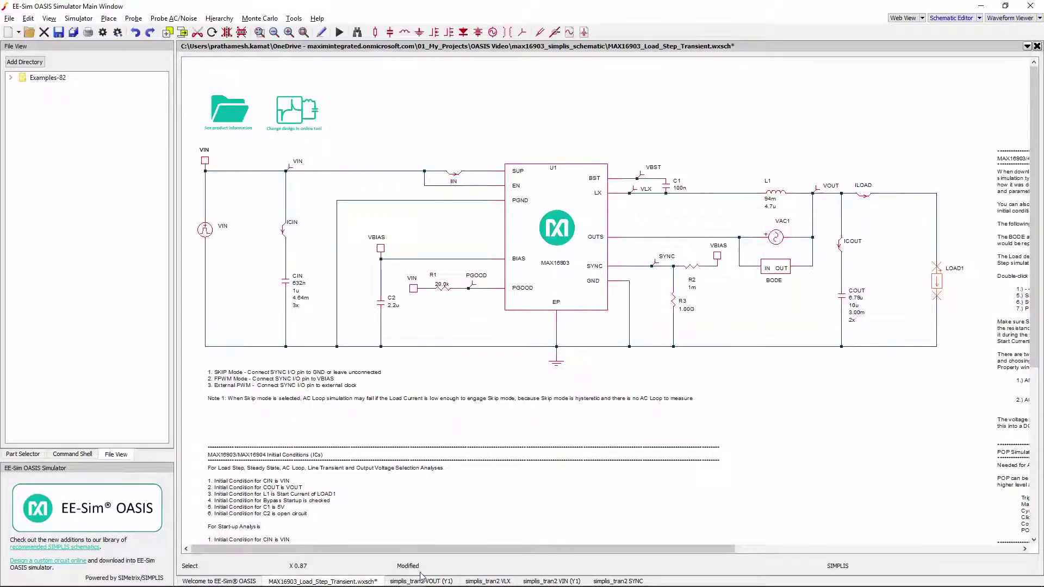
Browse the new simplis_tran2 result tabs and return to the VOUT, ICOUT and ILOAD graph.
click(435, 582)
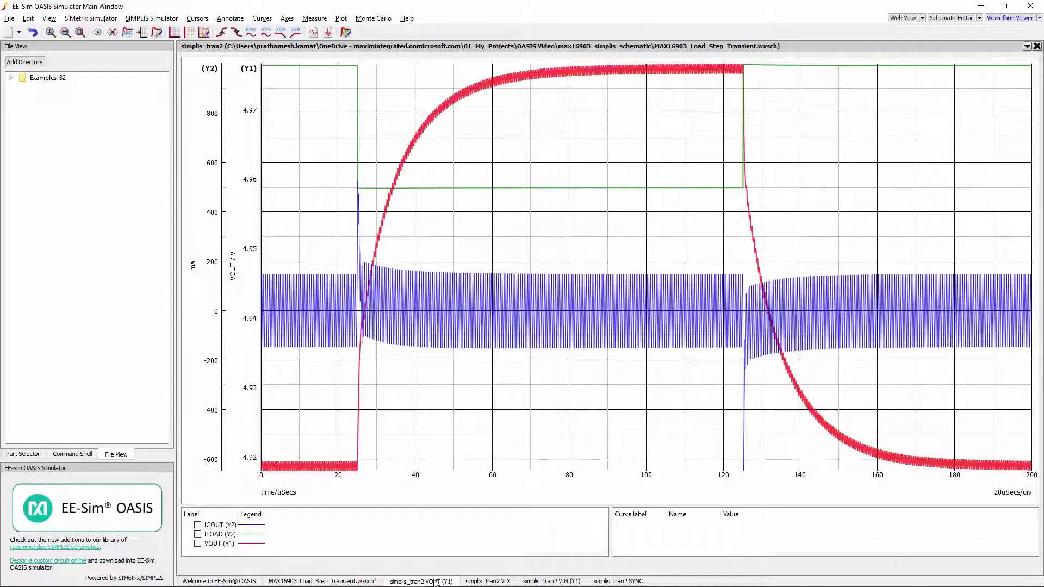
click(482, 582)
click(539, 582)
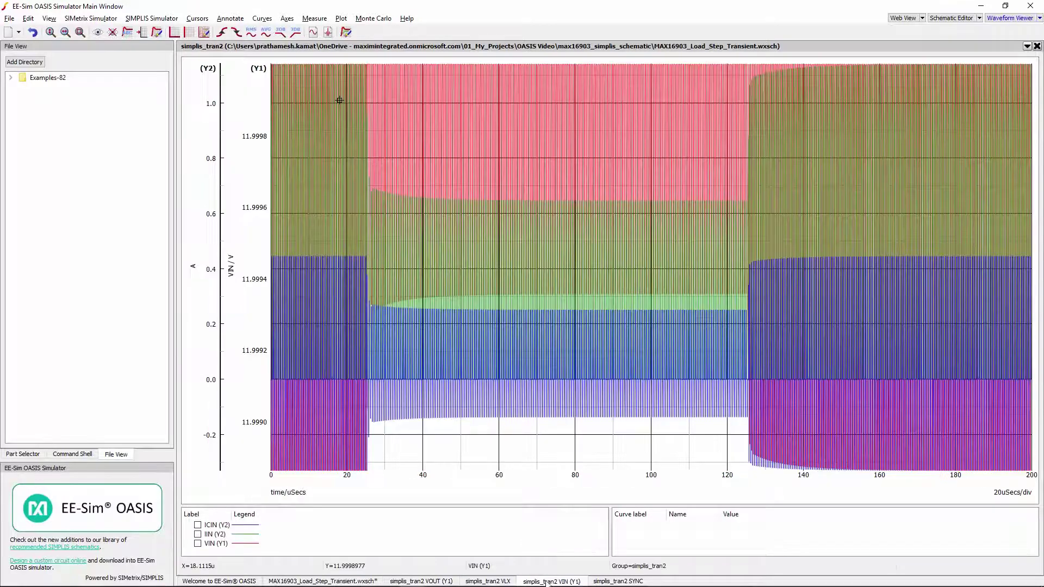
click(612, 581)
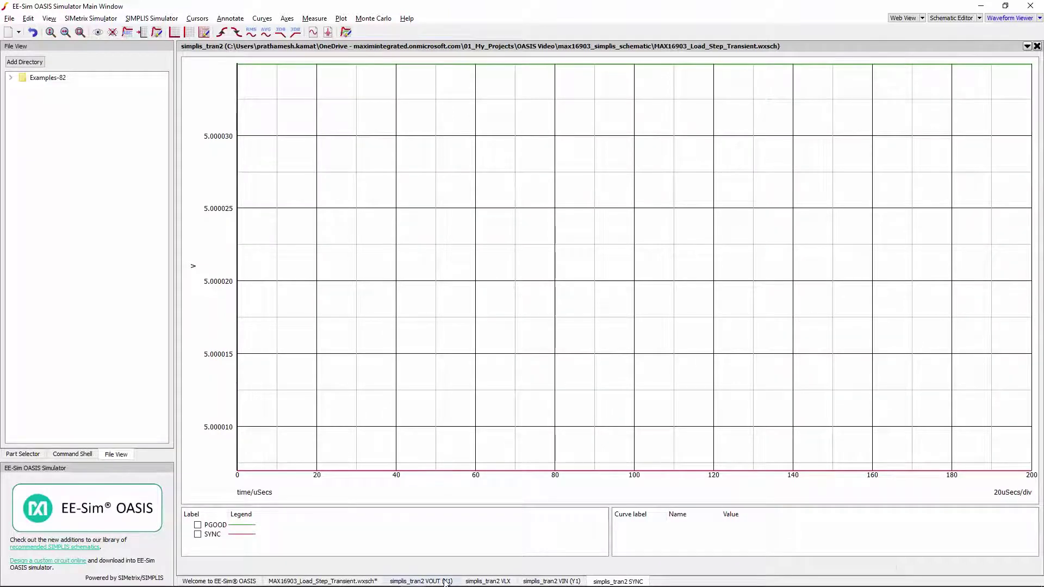
click(446, 582)
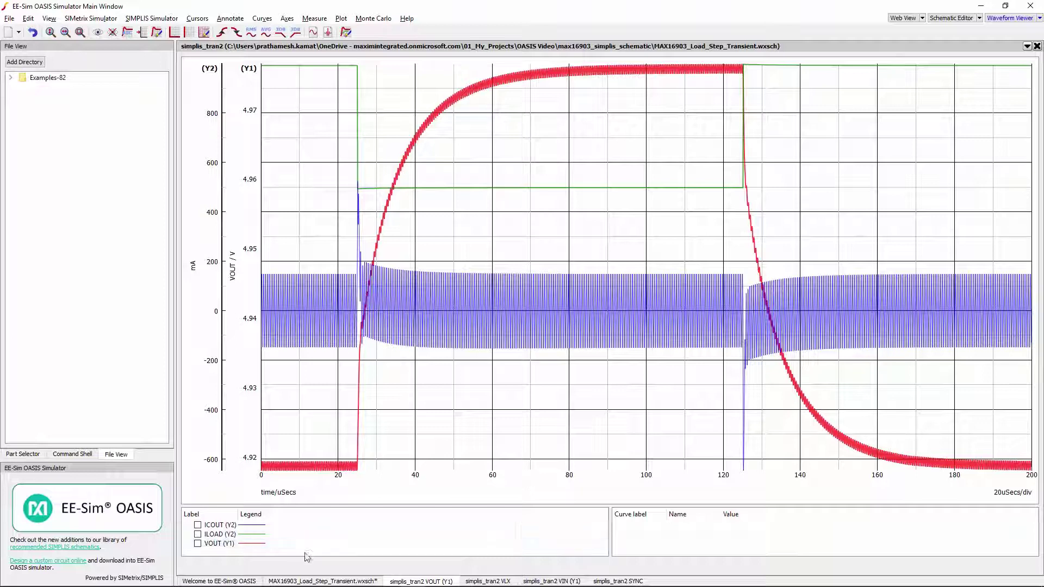
Give the VOUT probe the graph name OUTPUT and label the graph tab with it.
click(307, 581)
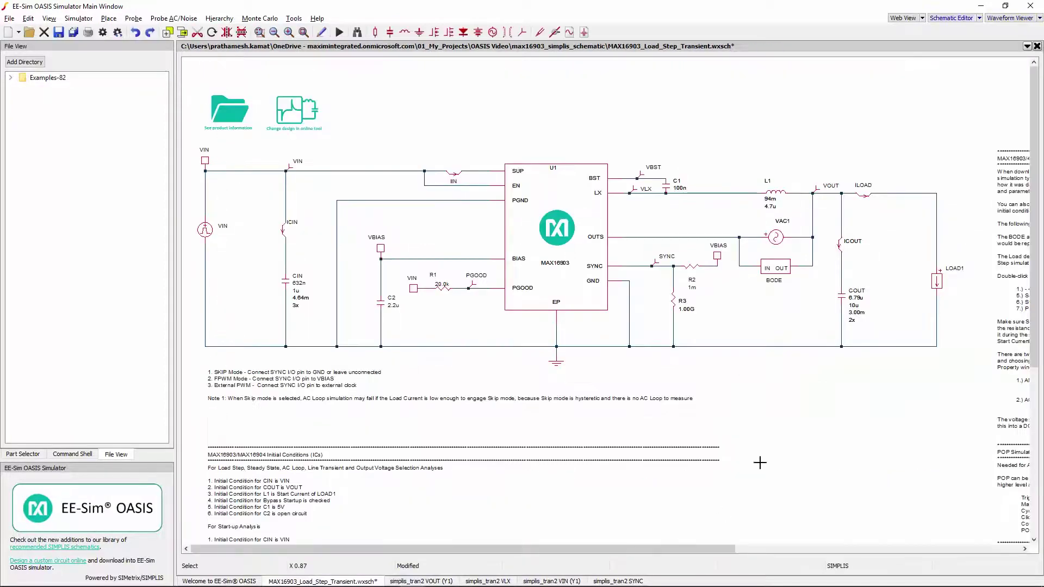
double_click(814, 188)
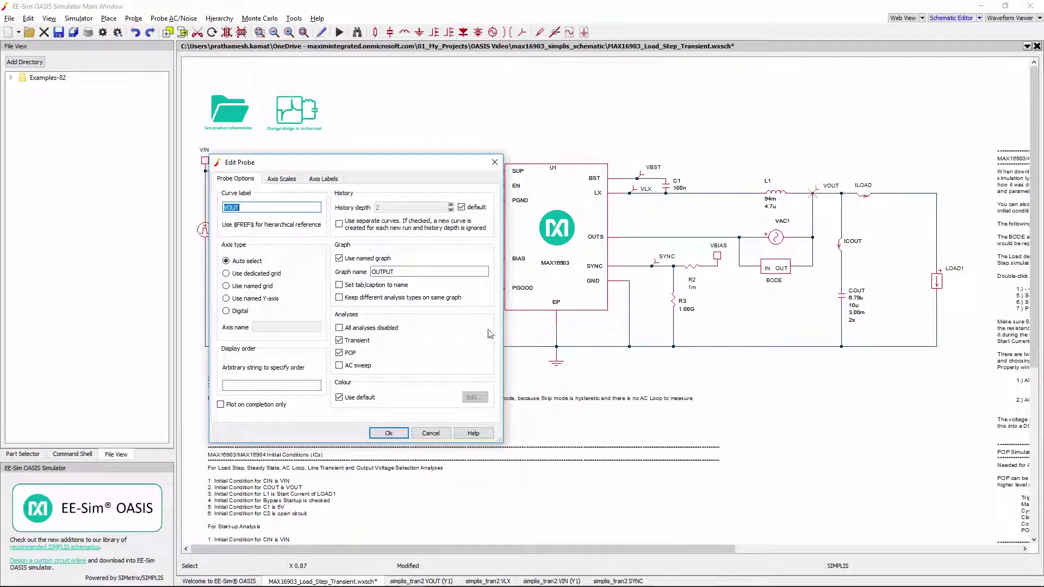
click(393, 270)
drag(393, 270, 370, 270)
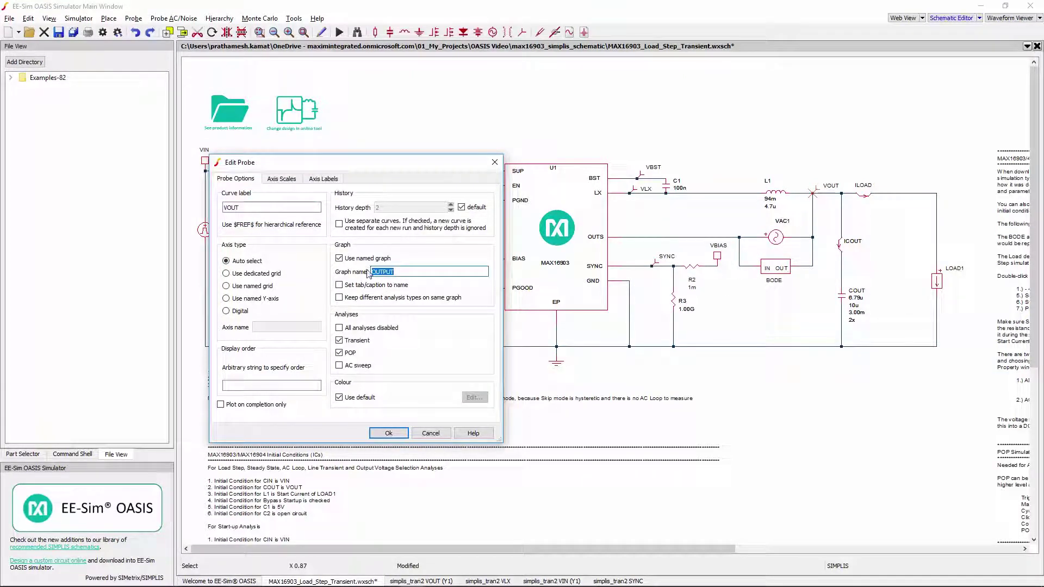
click(370, 272)
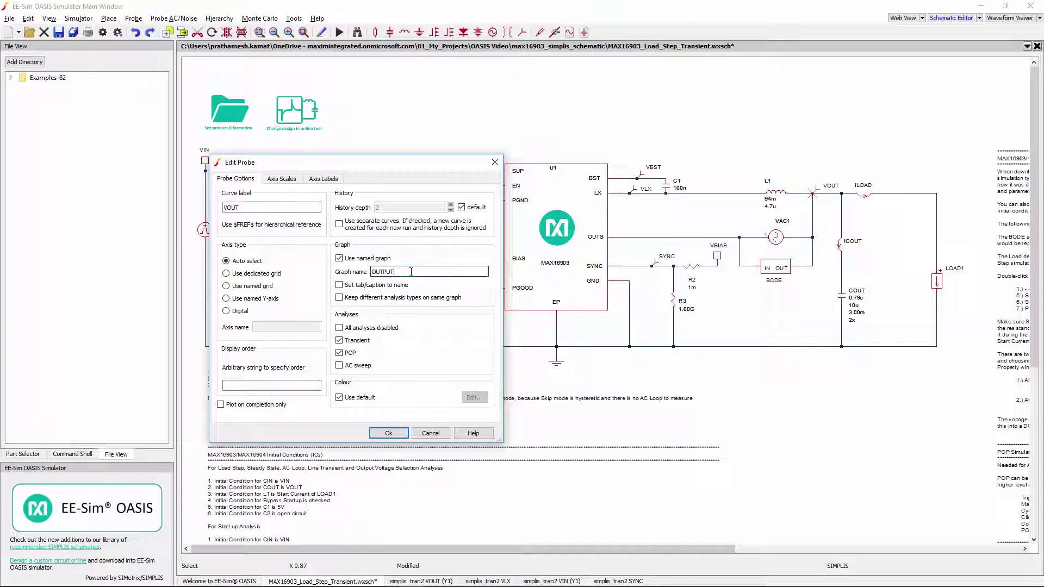
click(339, 286)
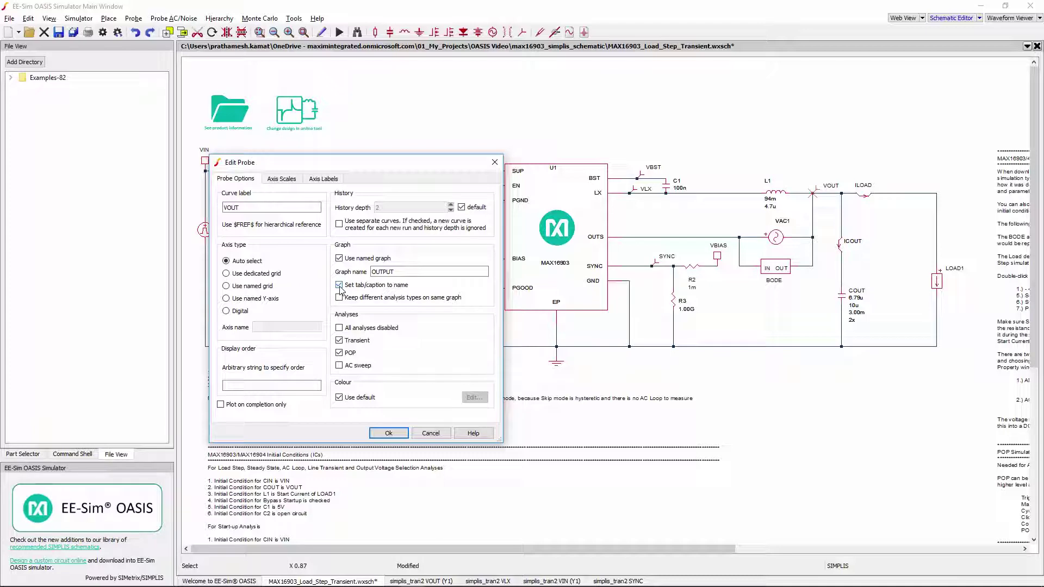
click(388, 432)
Check the VIN and PGOOD probe settings and assign the VLX probe to the SWITCHING graph.
double_click(289, 168)
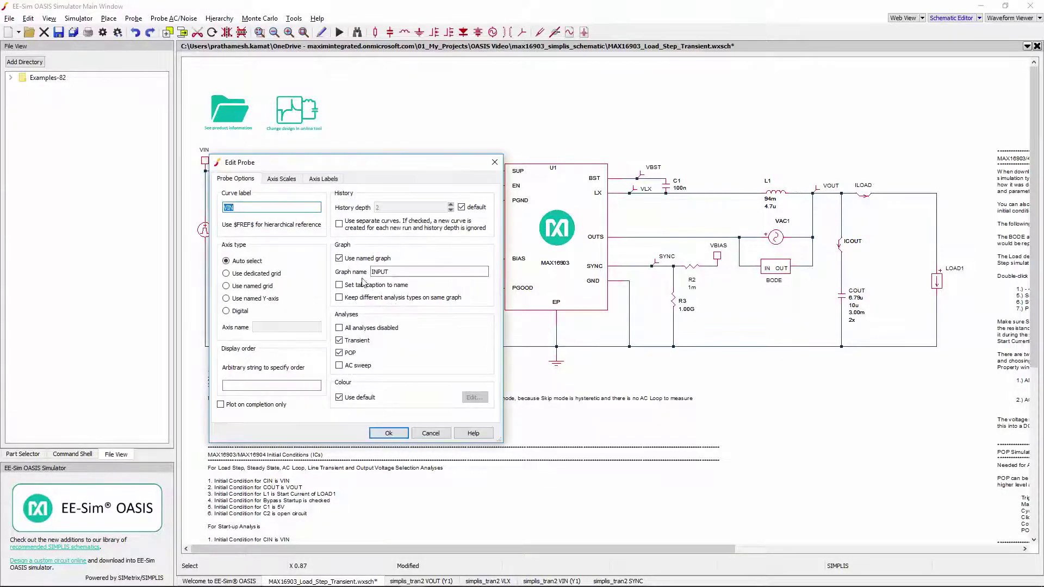
click(388, 433)
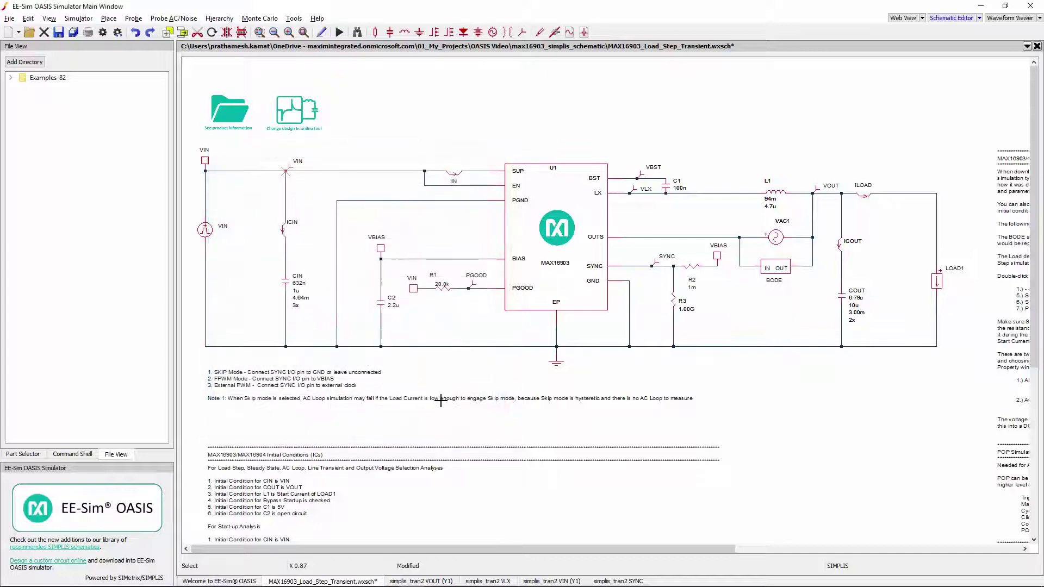
double_click(472, 283)
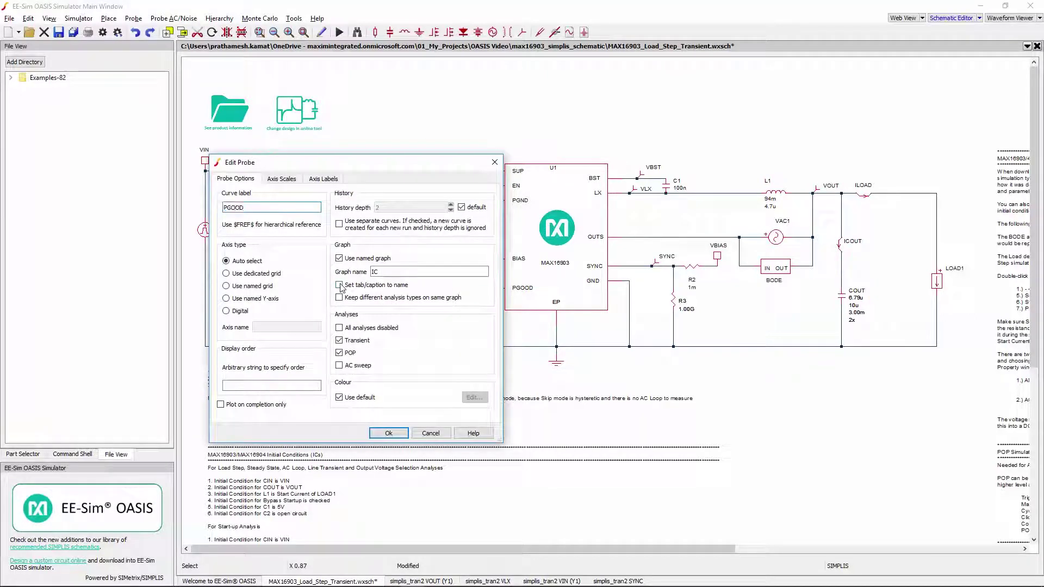
click(388, 433)
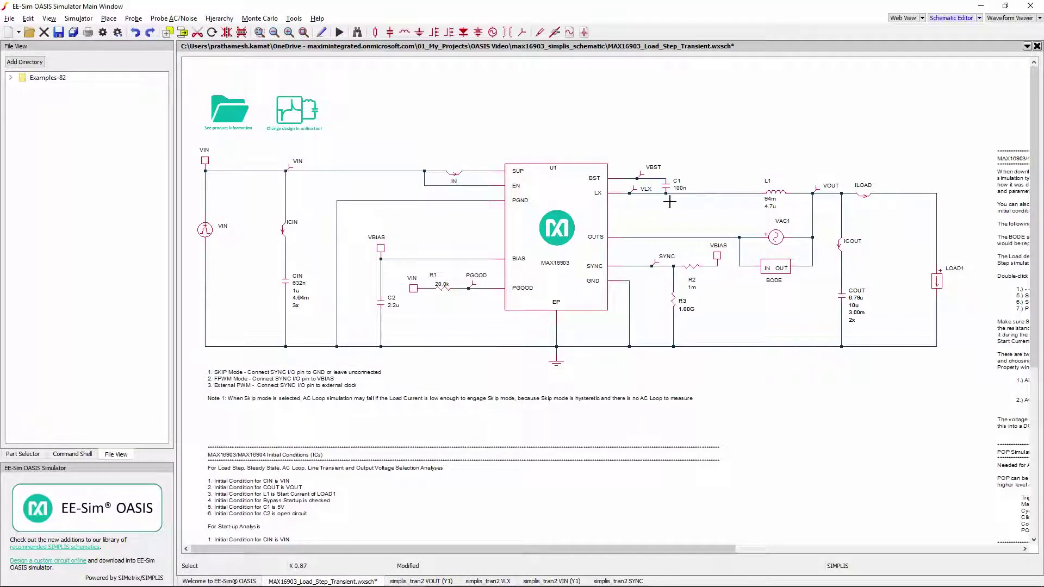
double_click(632, 186)
drag(373, 272, 387, 271)
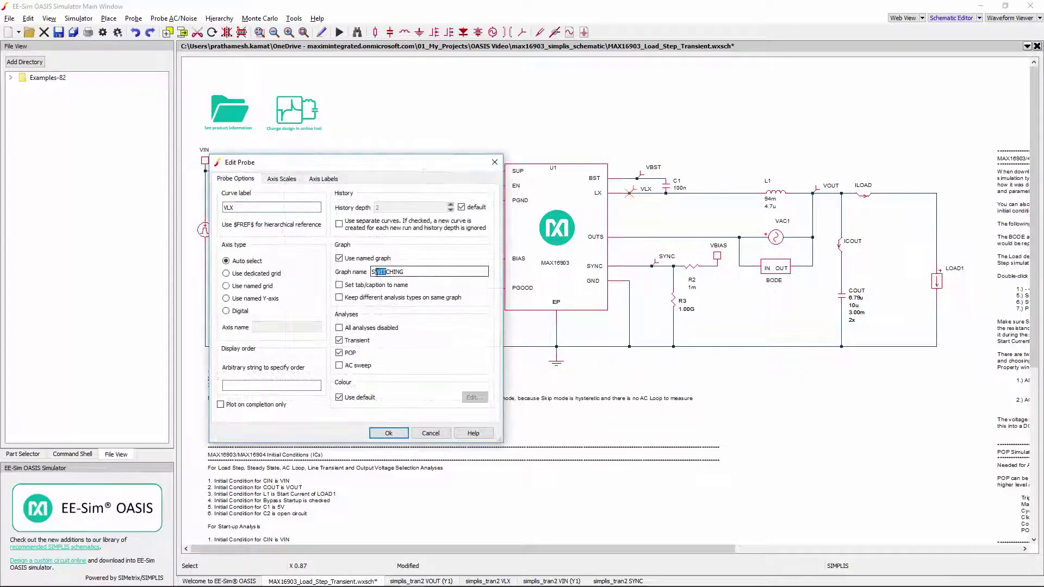
click(394, 433)
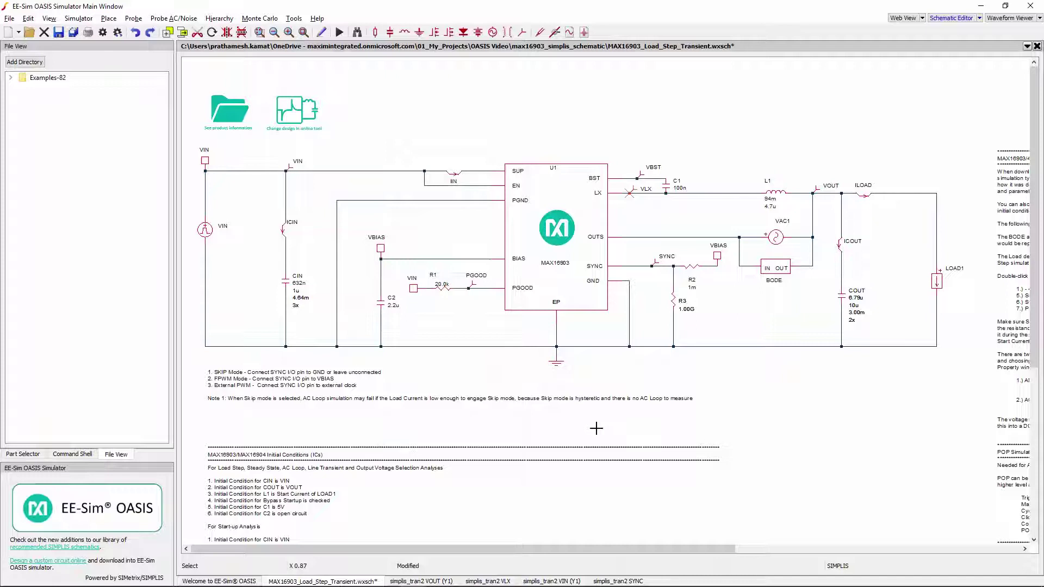
Assign the VOUT, ILOAD and ICOUT probes to the OUTPUT graph.
double_click(812, 189)
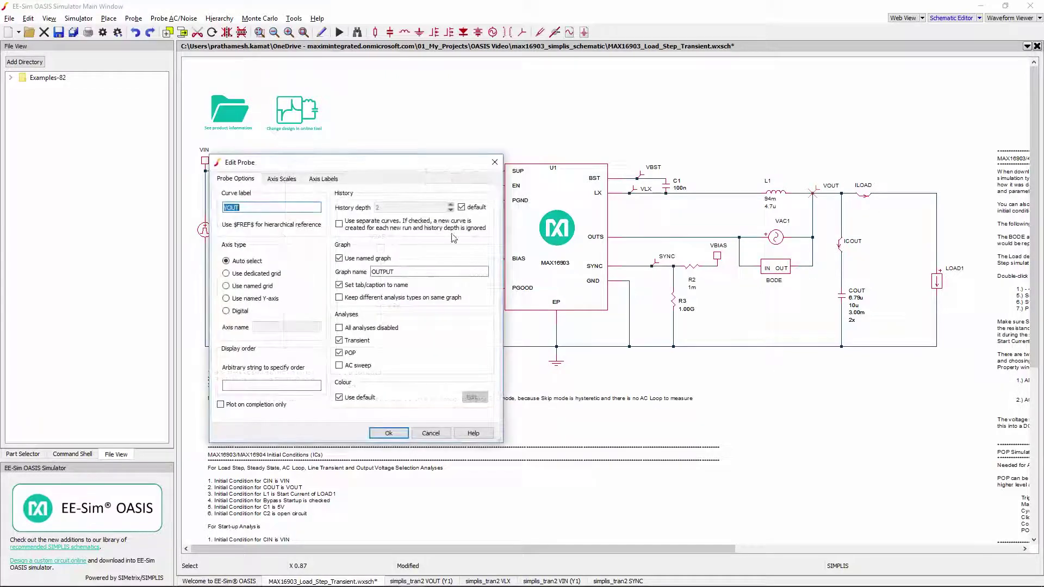
drag(429, 272, 359, 272)
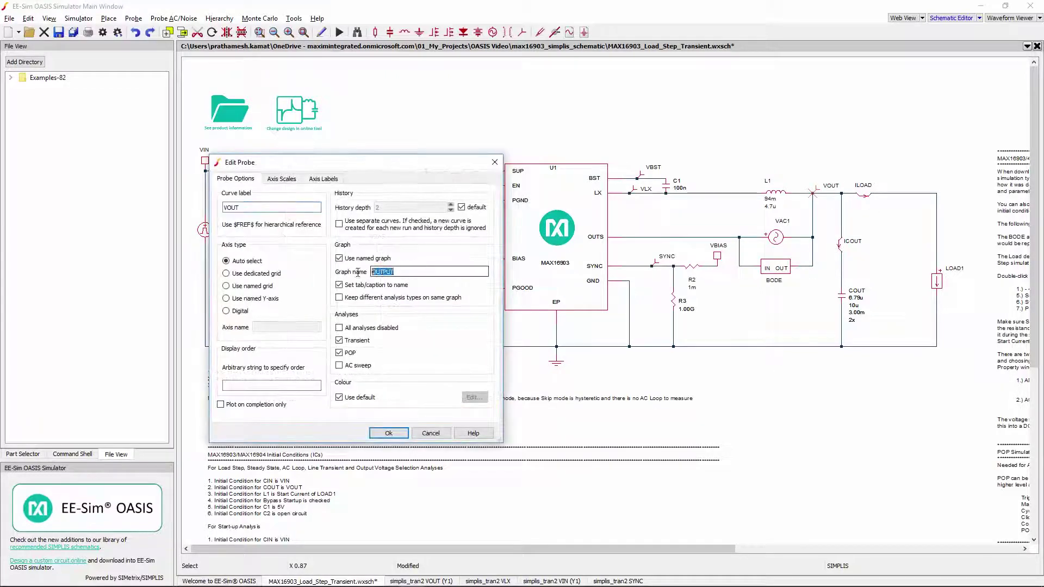
click(390, 433)
double_click(866, 194)
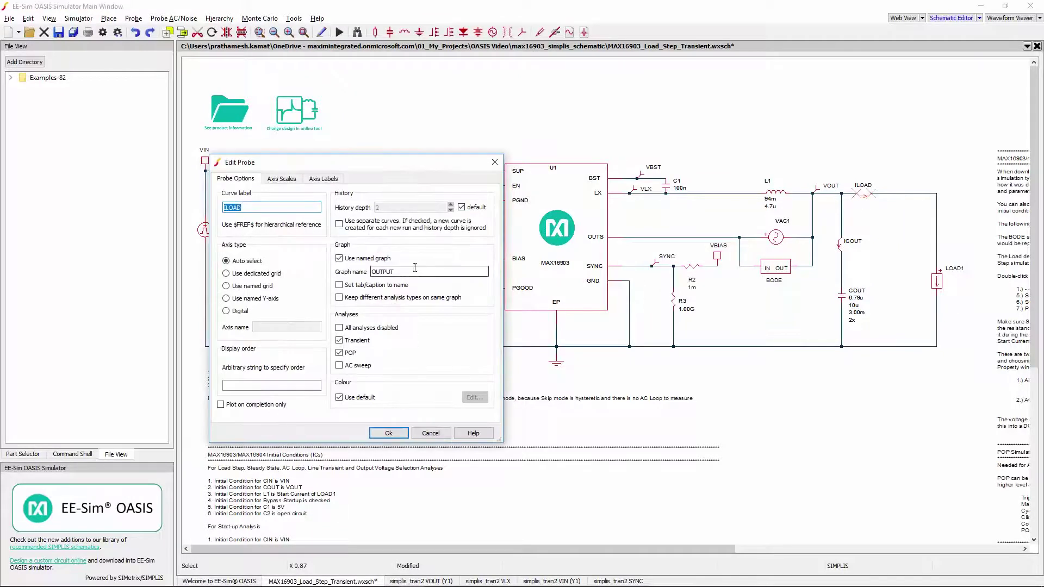
drag(415, 269, 370, 272)
click(388, 433)
click(840, 244)
double_click(840, 245)
click(388, 431)
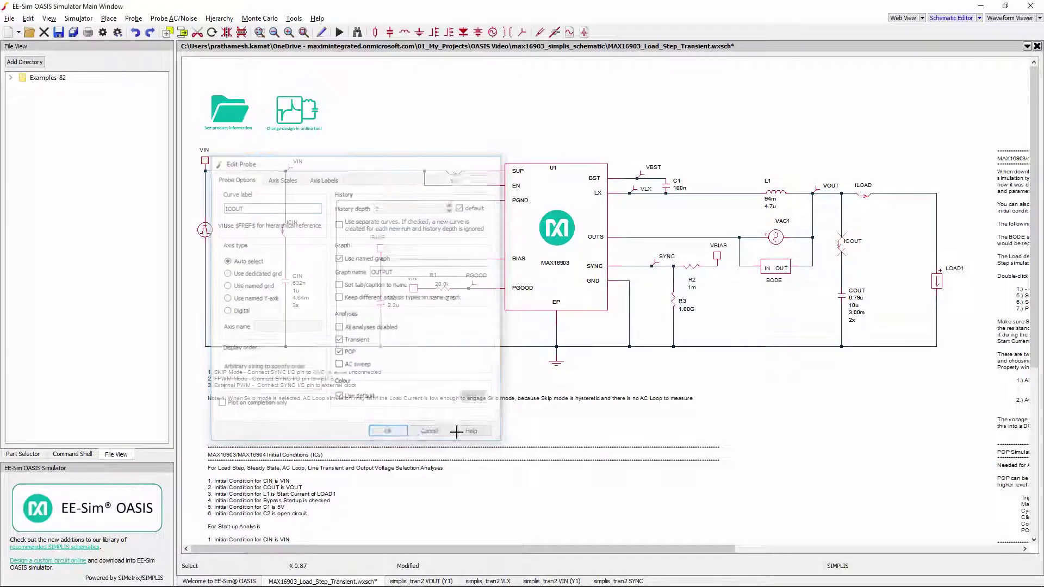
click(449, 581)
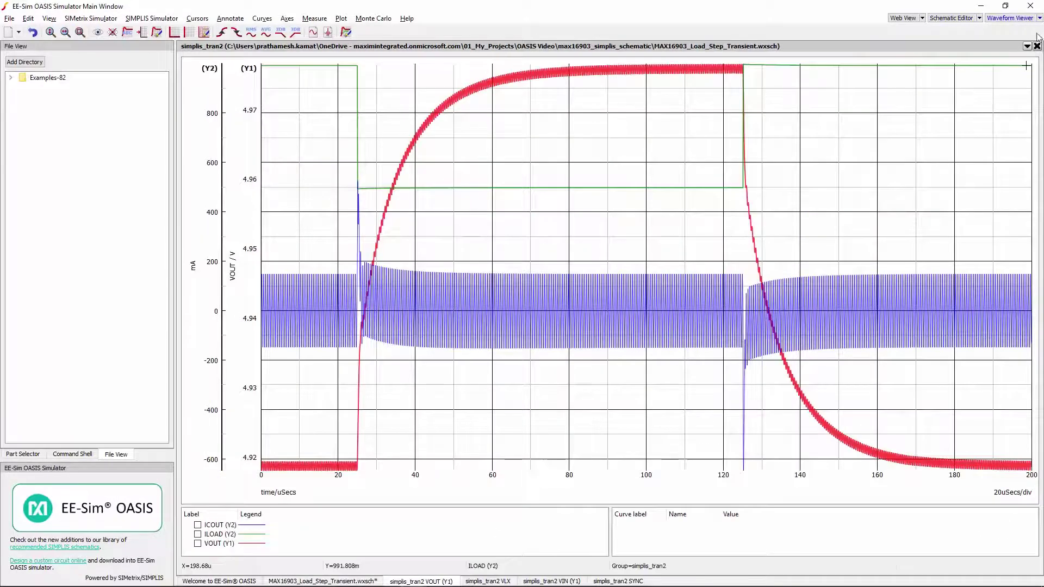
Close the three old waveform plots and rerun the transient simulation.
click(1037, 46)
click(1036, 45)
click(1037, 45)
click(1037, 46)
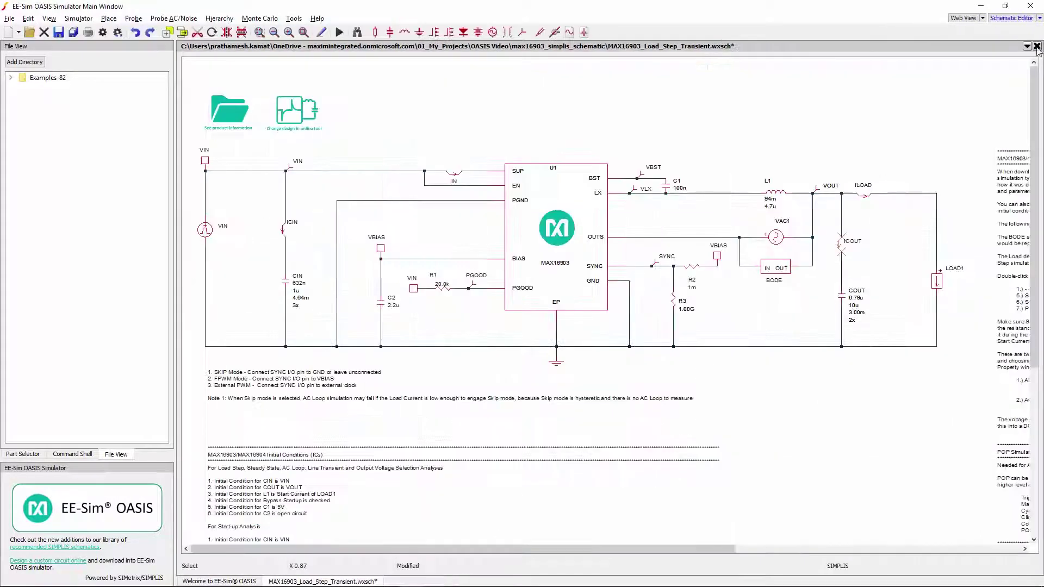
click(343, 34)
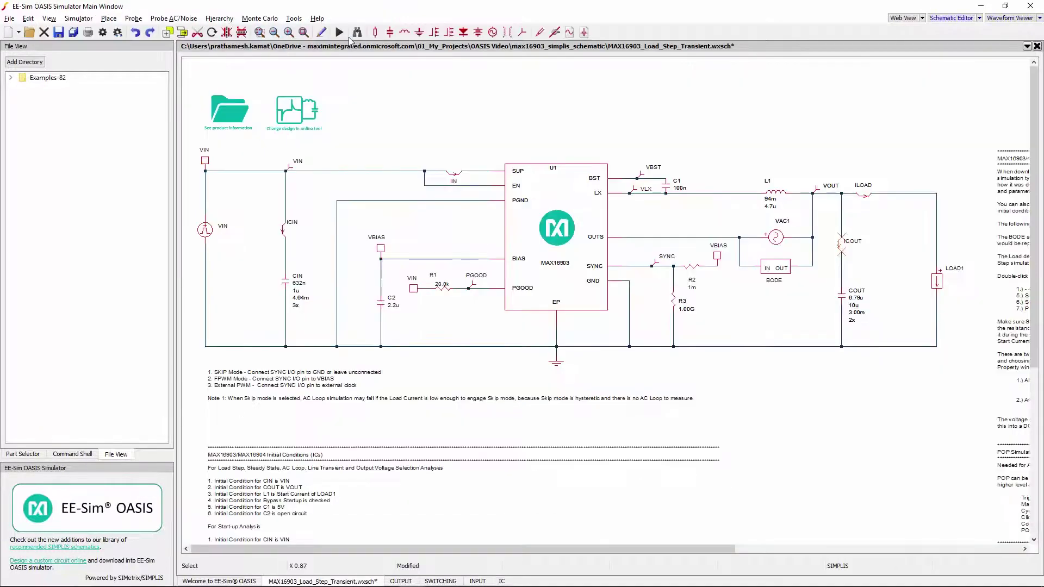
Review the OUTPUT, SWITCHING, INPUT and IC graphs, then return to the schematic.
click(400, 581)
click(431, 581)
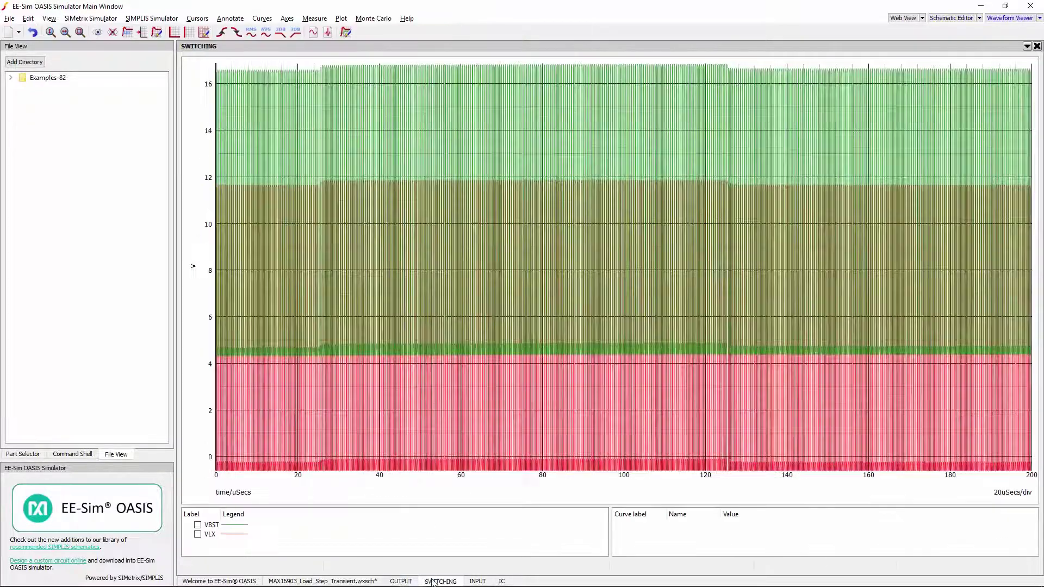
click(477, 581)
click(503, 581)
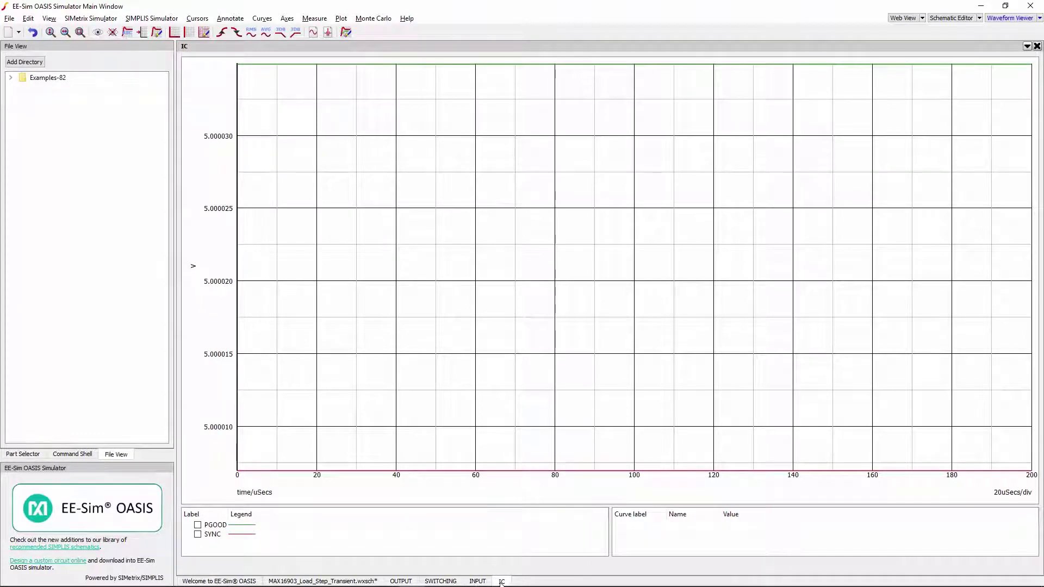
click(428, 582)
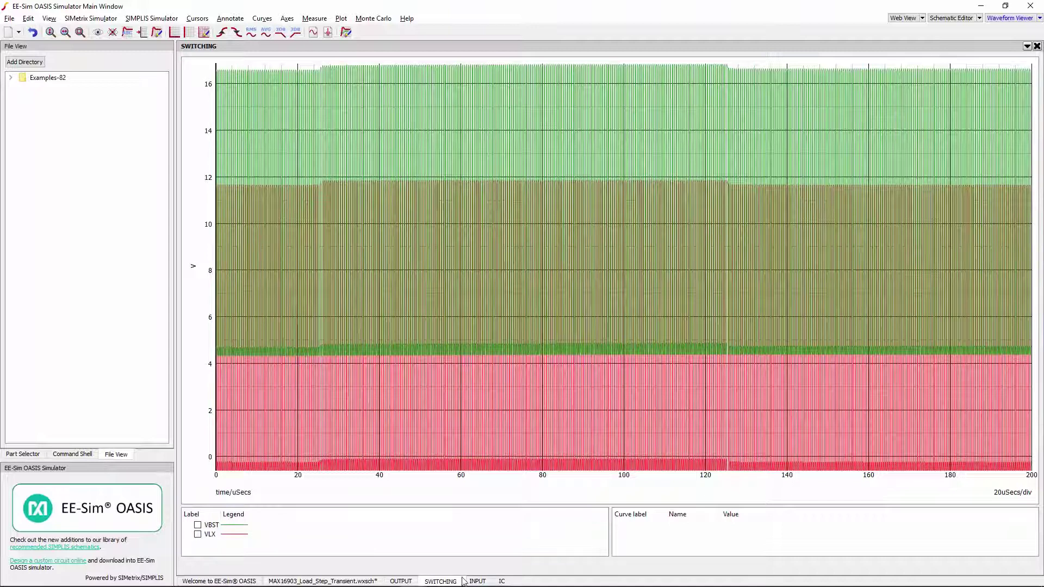
click(501, 581)
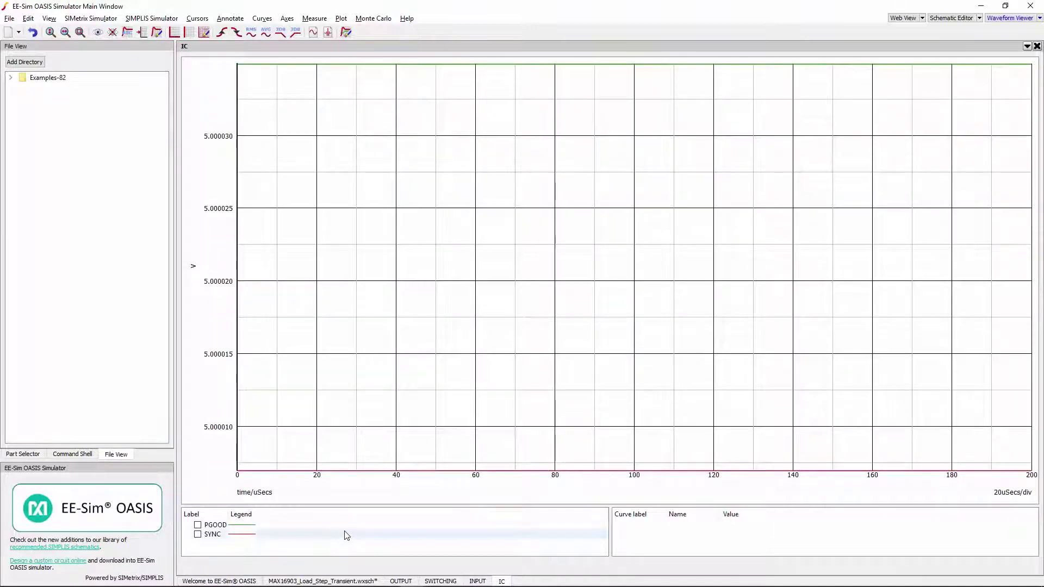
click(349, 582)
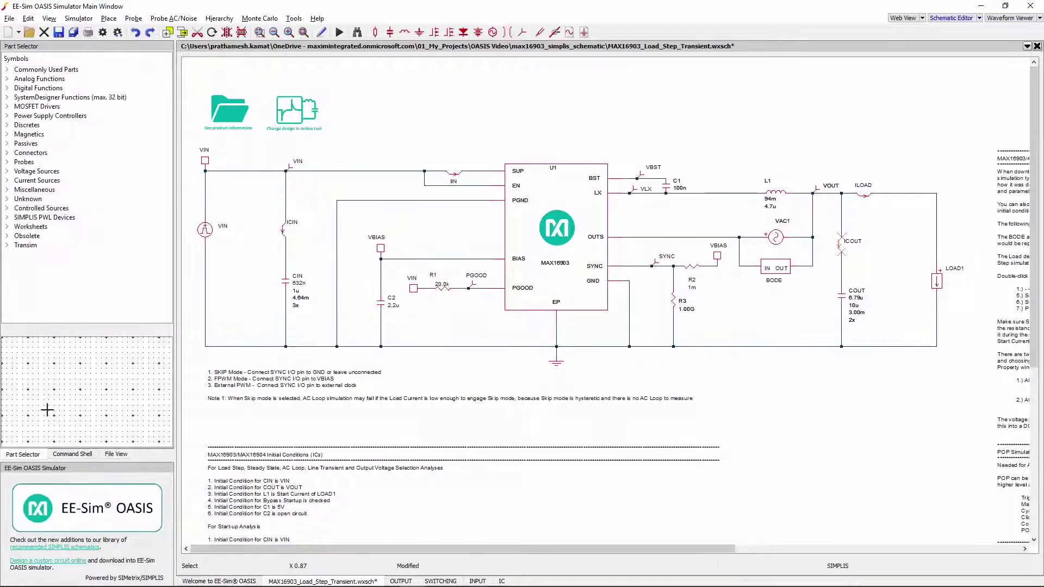
Place an inline current probe on the wire between LX and inductor L1.
click(7, 70)
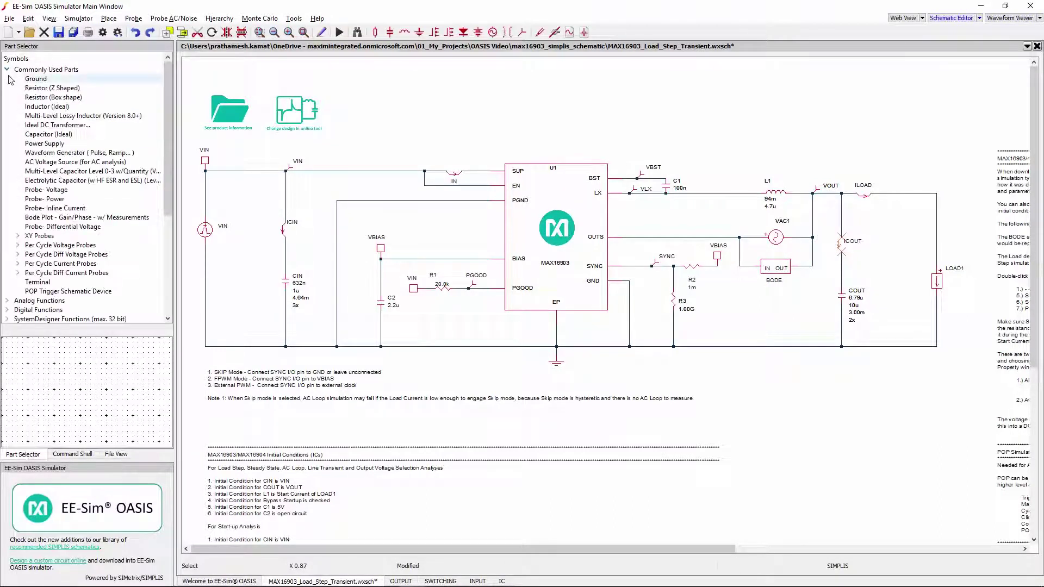
double_click(69, 209)
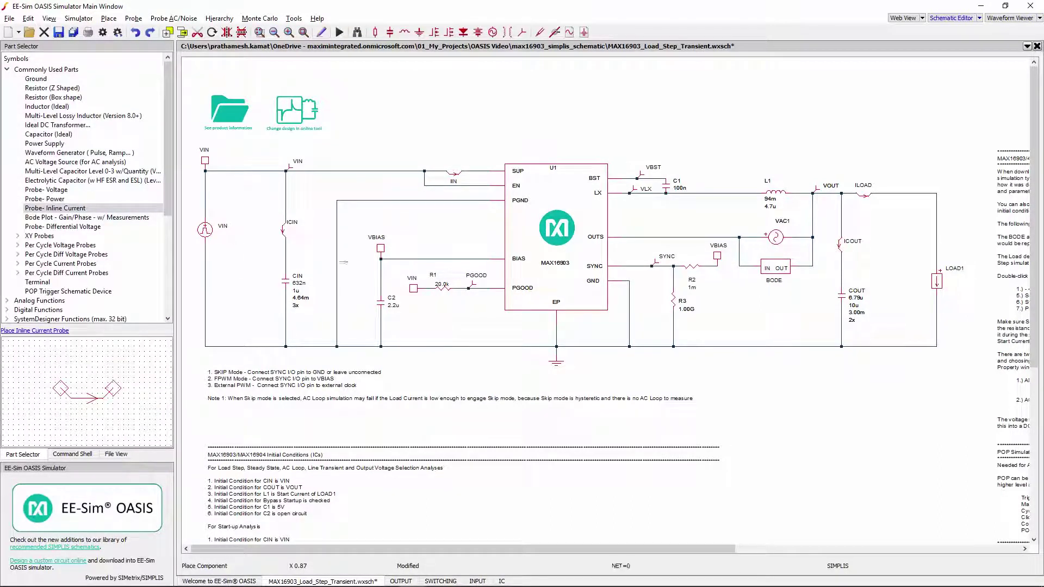
click(703, 193)
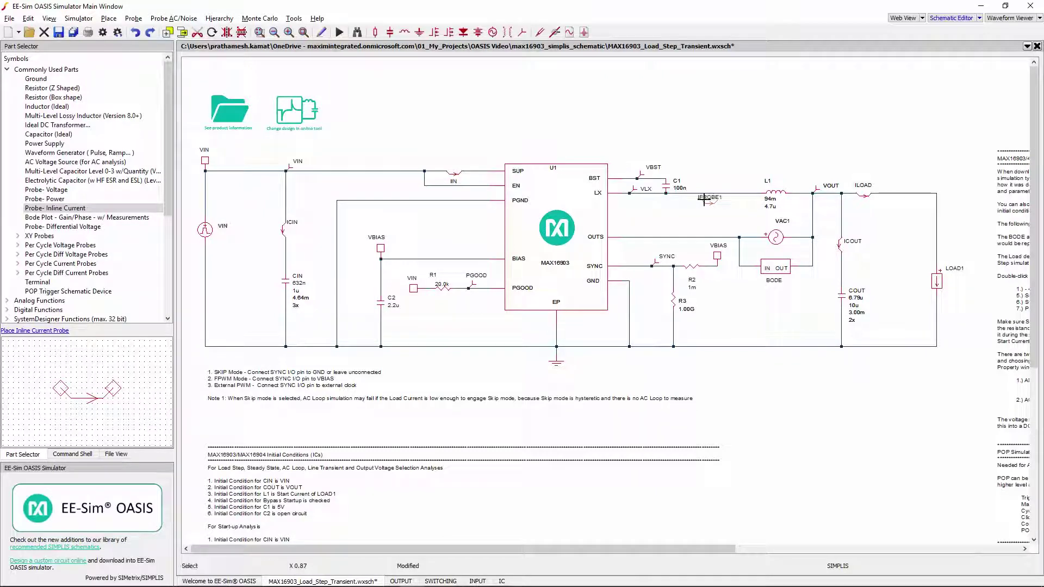
mouse_move(704, 193)
mouse_down()
mouse_move(672, 198)
mouse_move(705, 196)
mouse_up()
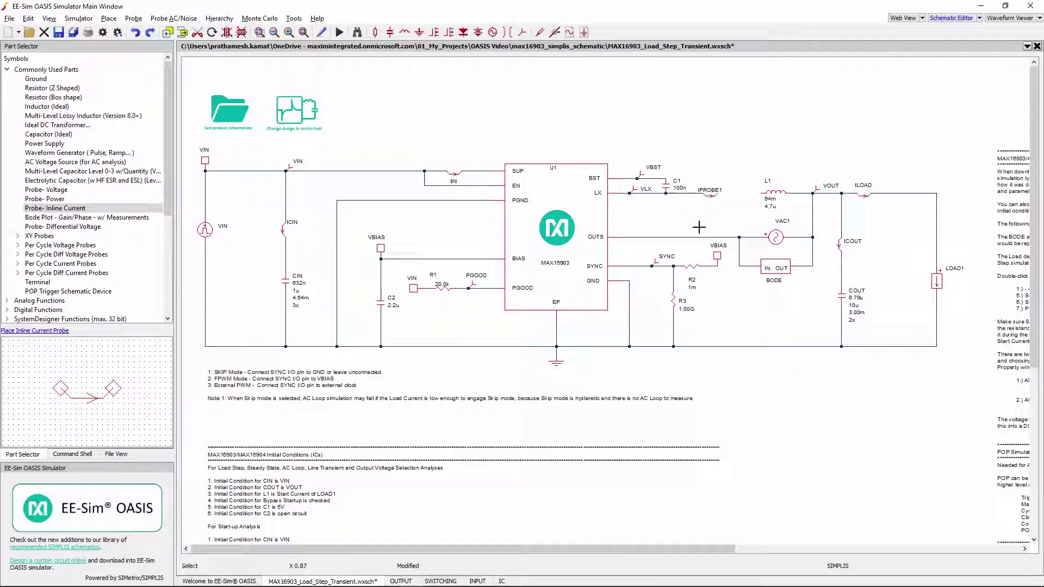
drag(720, 200, 751, 205)
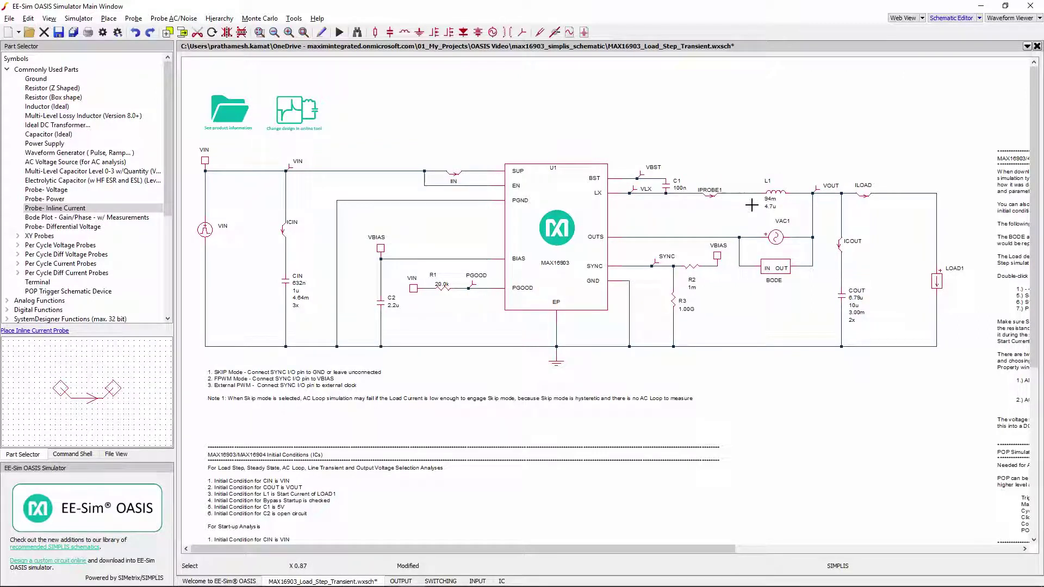
Clear the current probe's IPROBE1 label and assign it to the SWITCHING graph.
double_click(710, 199)
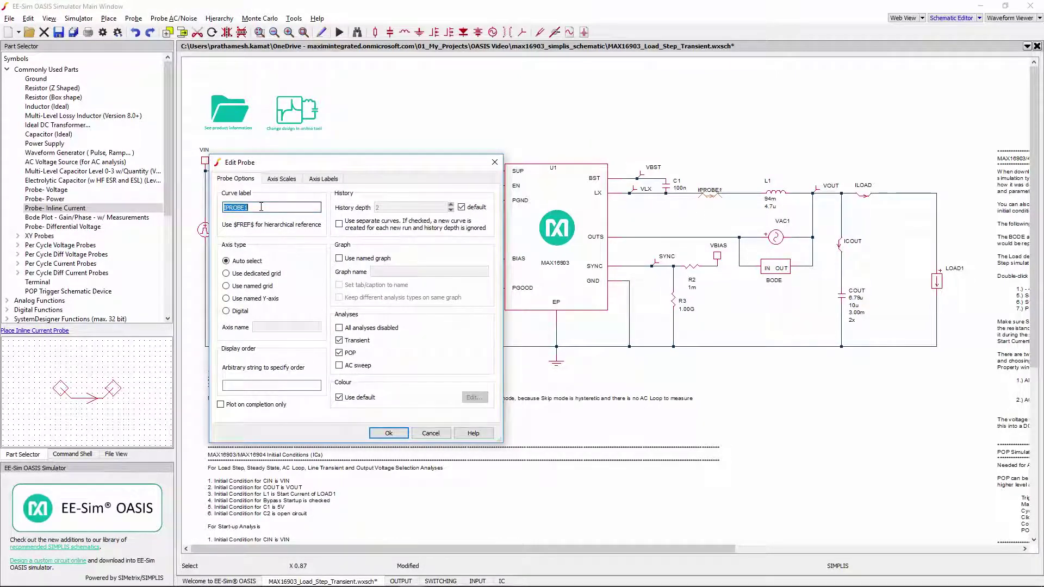
key(BackSpace)
click(339, 259)
click(377, 271)
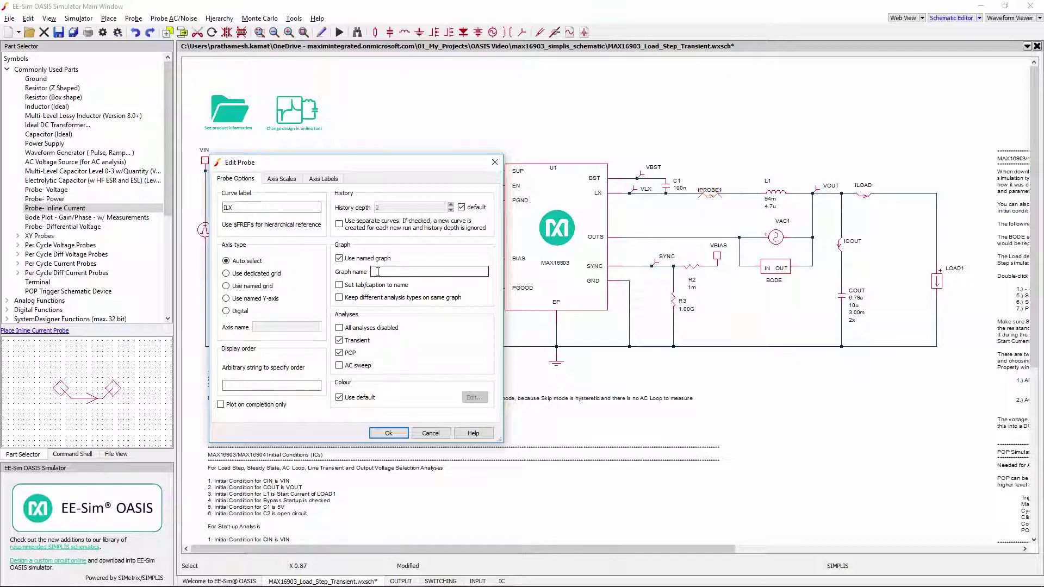
click(379, 273)
text(SWITCHING)
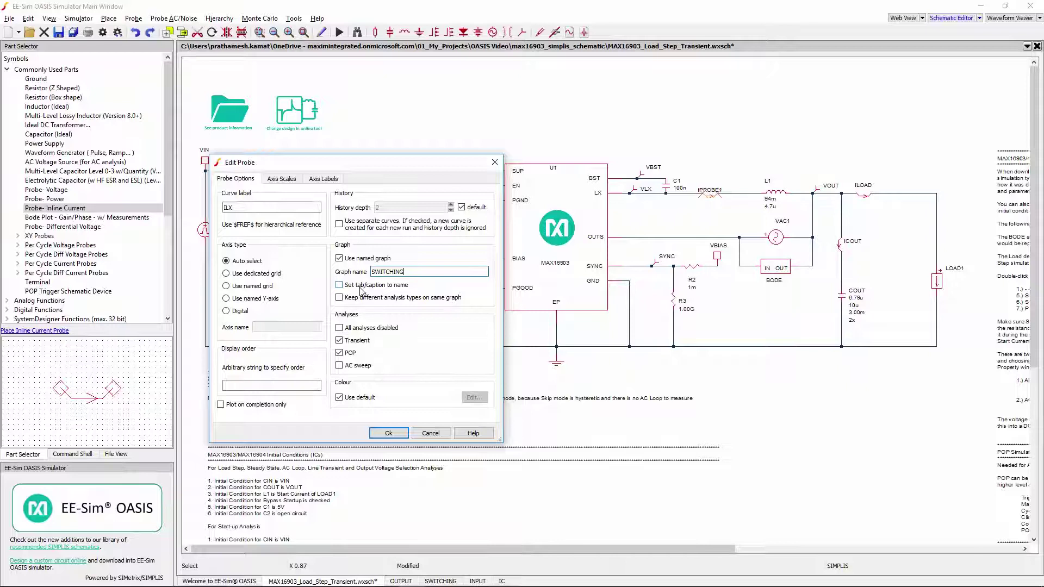
click(388, 433)
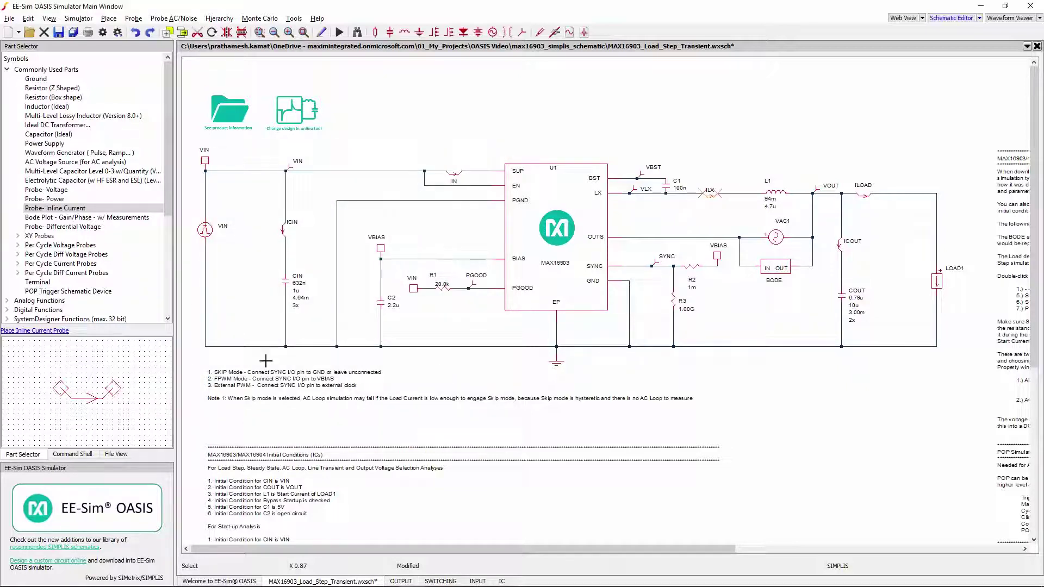
Place a VBIAS voltage probe on the BIAS wire, assigned to the IC graph.
double_click(72, 192)
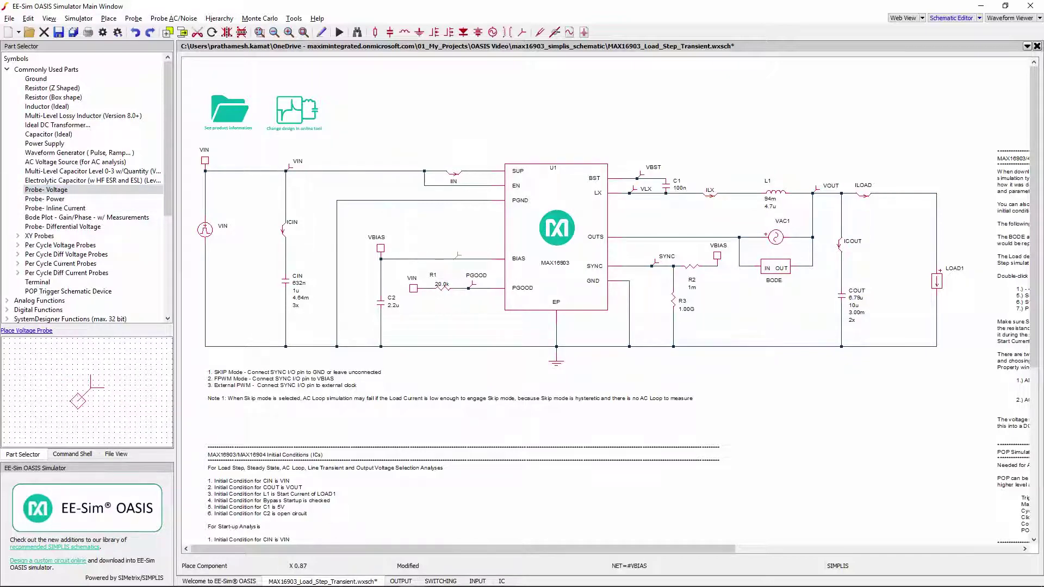
click(457, 258)
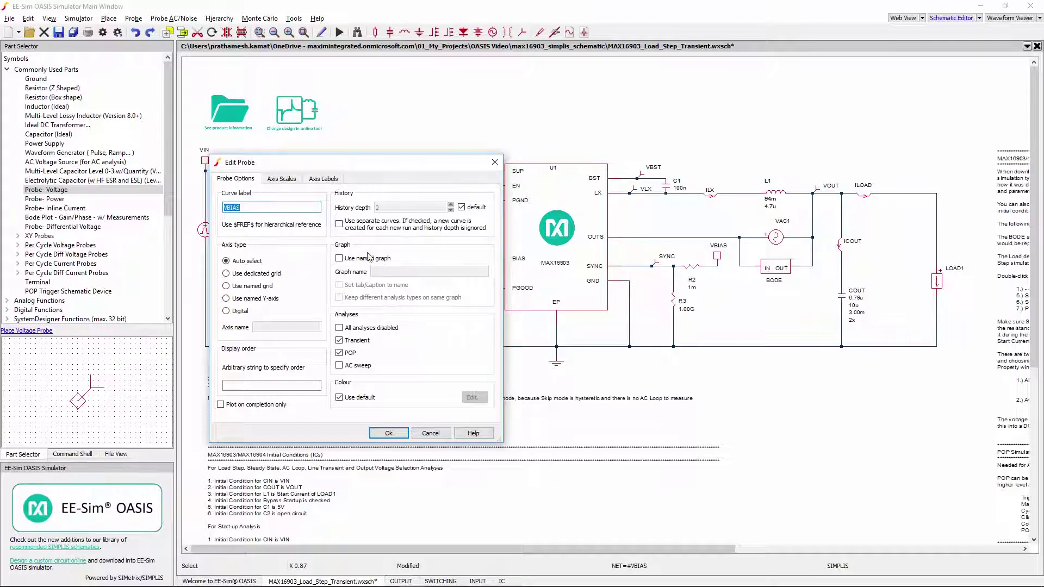
click(348, 260)
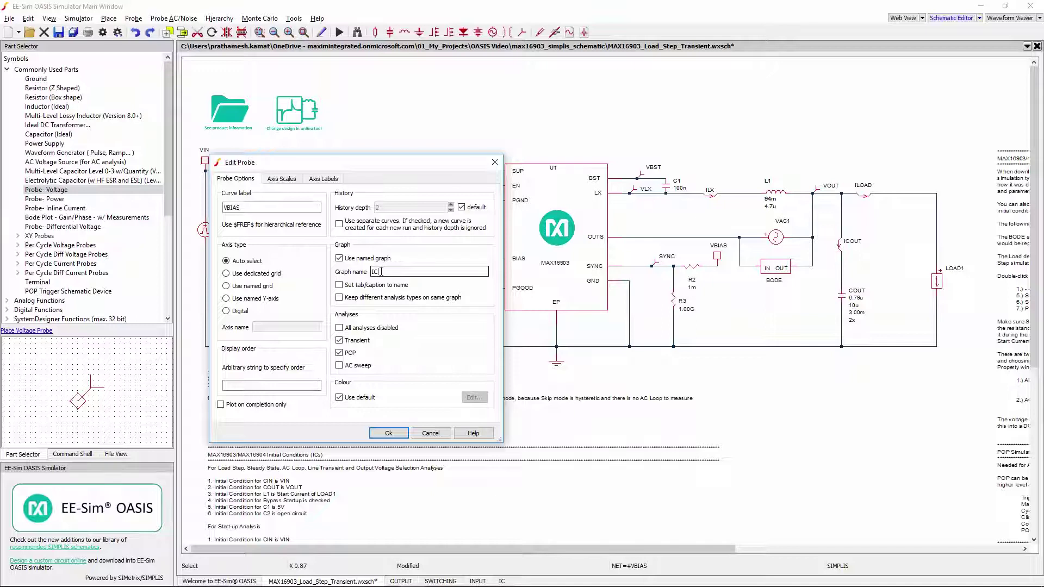
click(388, 433)
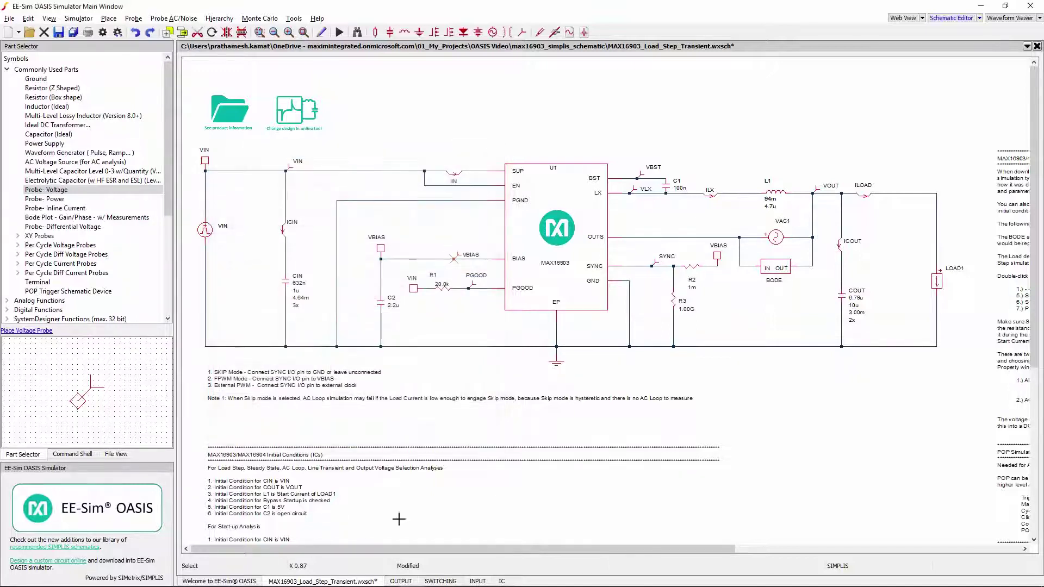
click(400, 581)
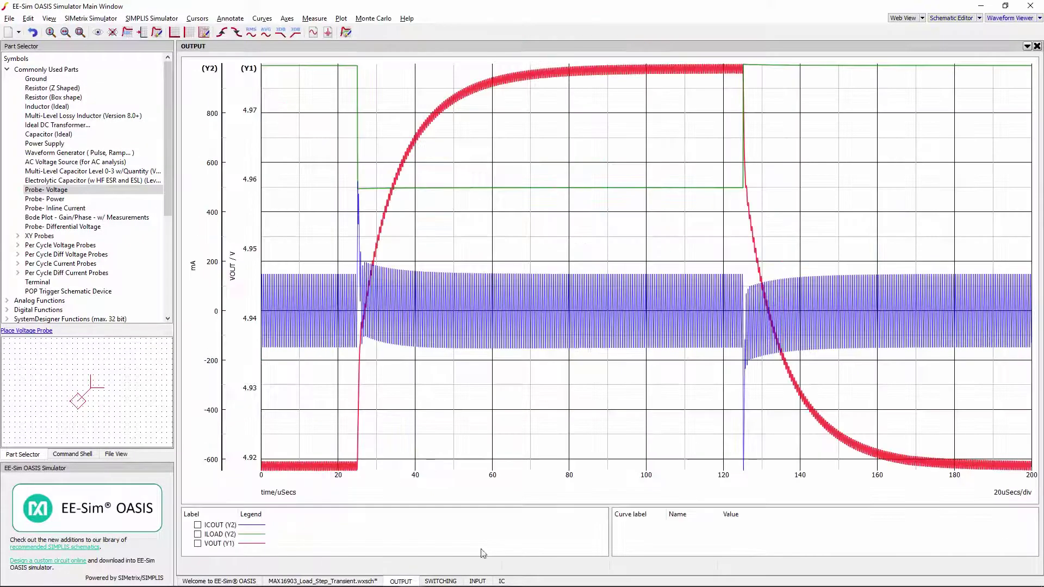
Close the OUTPUT, SWITCHING, INPUT and IC graphs, rerun, and check the new IC and OUTPUT graphs.
click(1037, 47)
click(1037, 46)
click(1037, 46)
click(1037, 47)
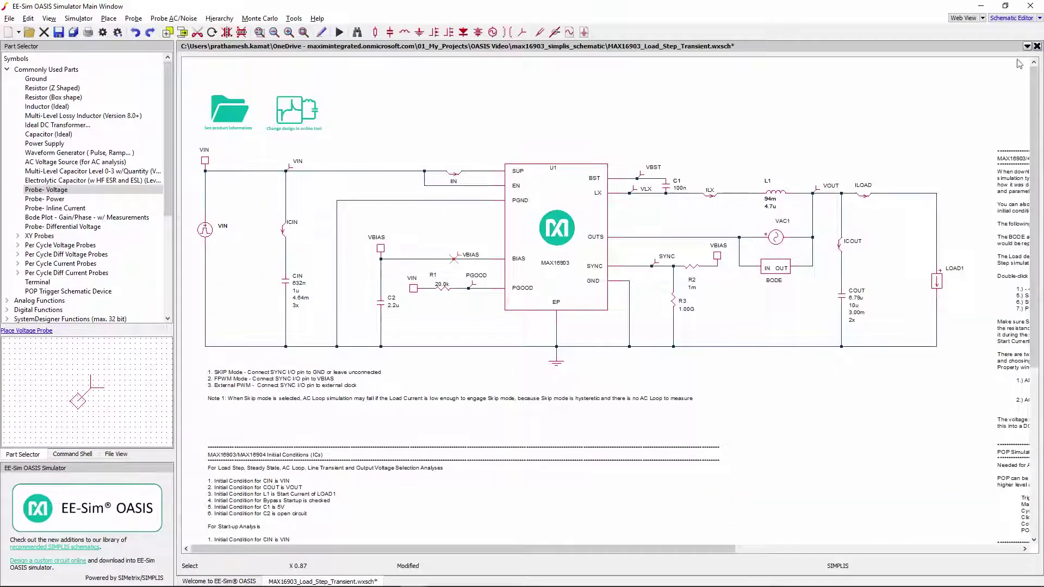
click(338, 32)
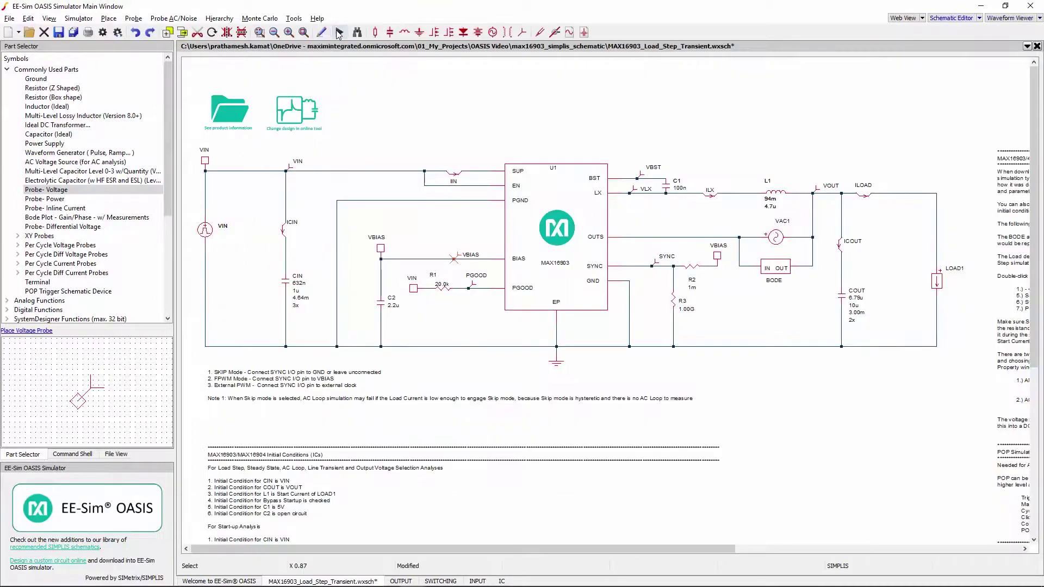
click(440, 581)
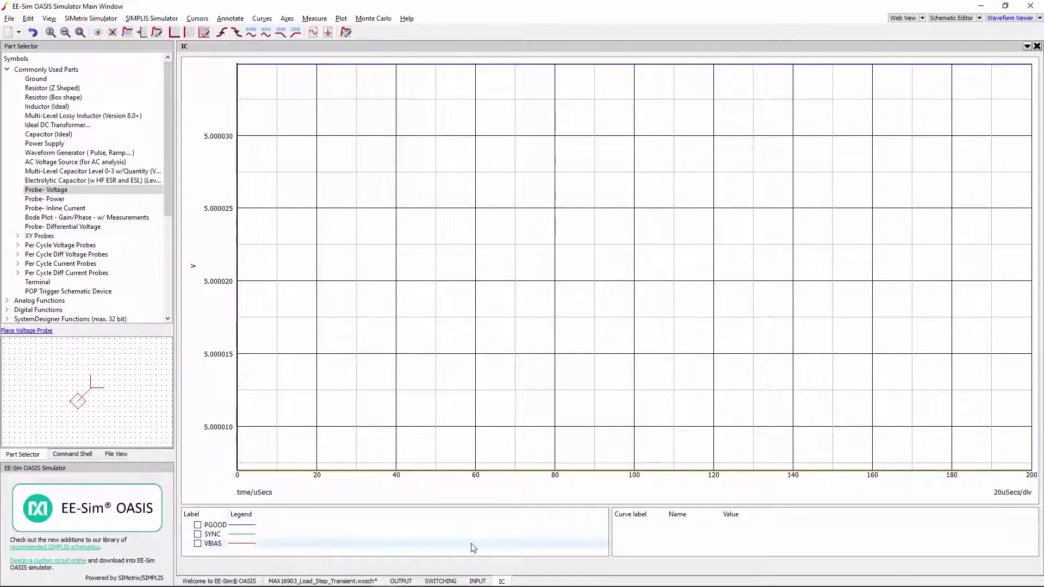
click(408, 581)
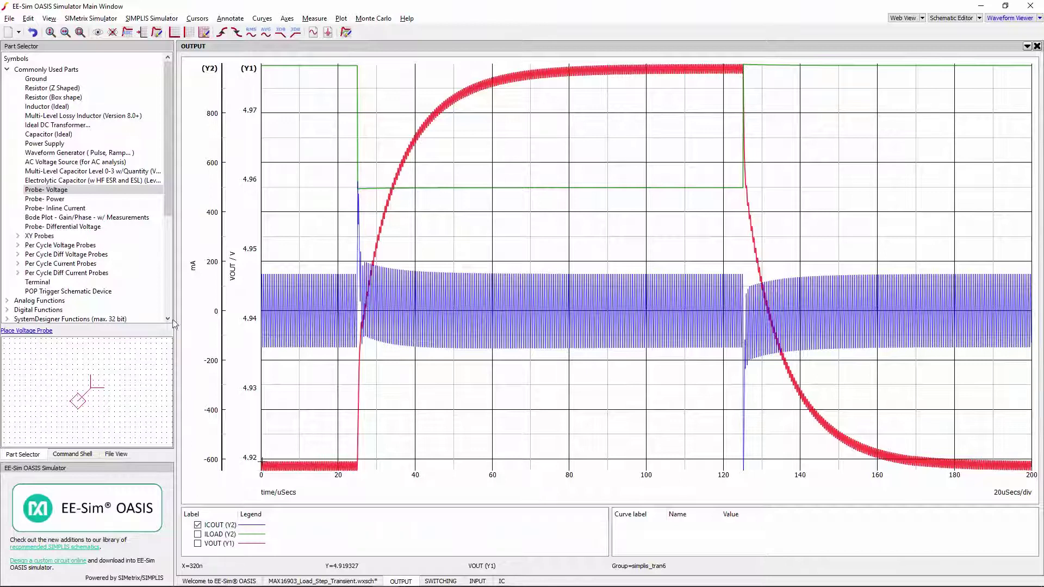
Toggle ICOUT off with Hide Selected Curves, then back on with Show Selected Curves.
click(112, 34)
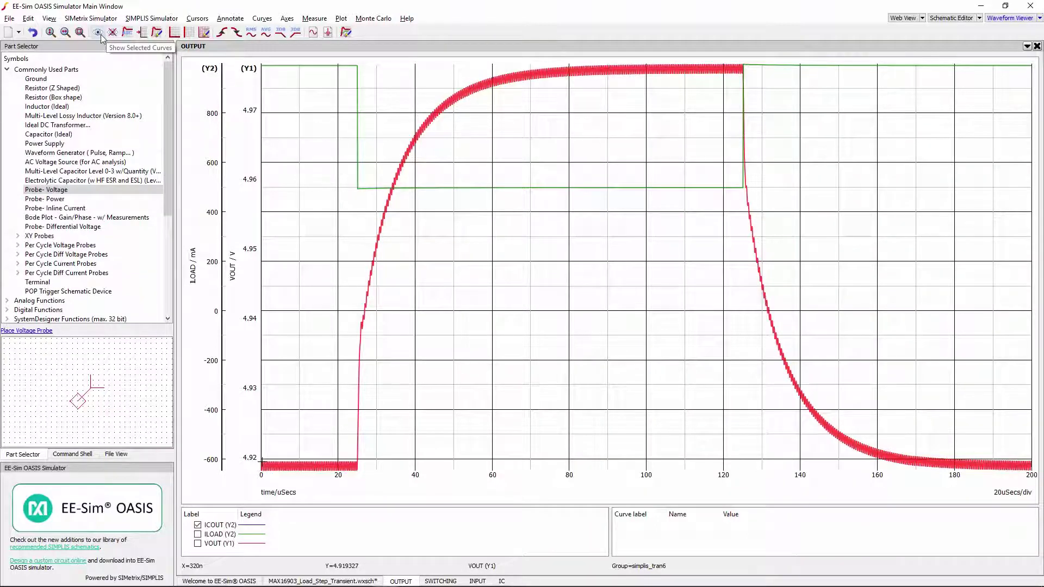
click(101, 36)
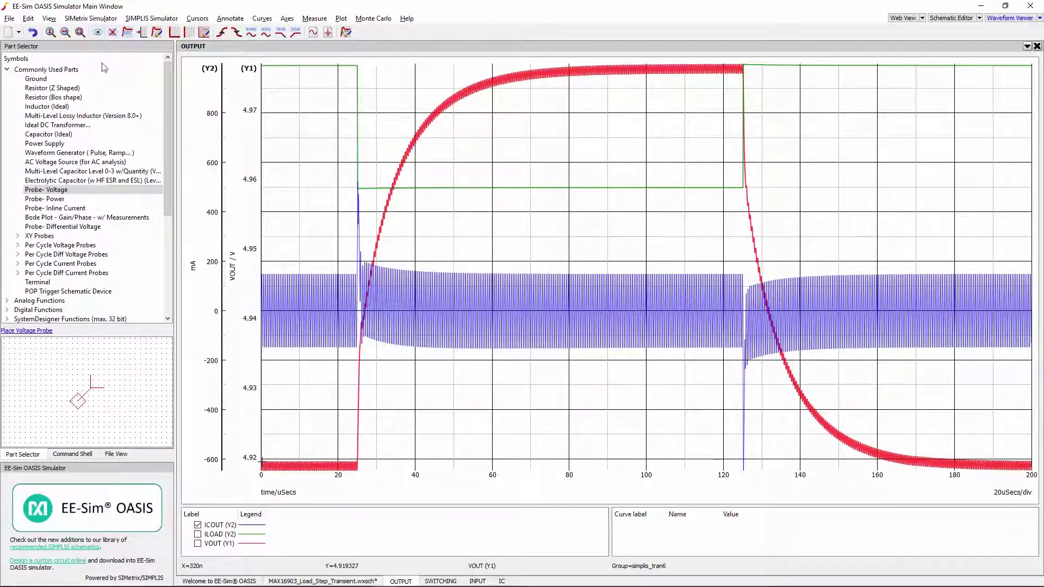
Open the ICOUT probe's settings and cancel without saving changes.
click(304, 581)
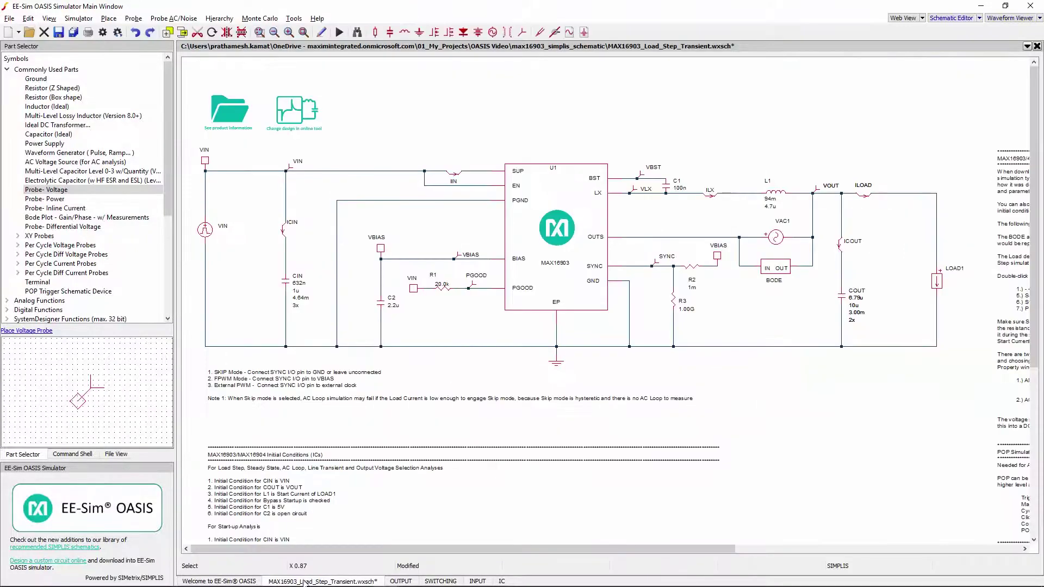
double_click(837, 246)
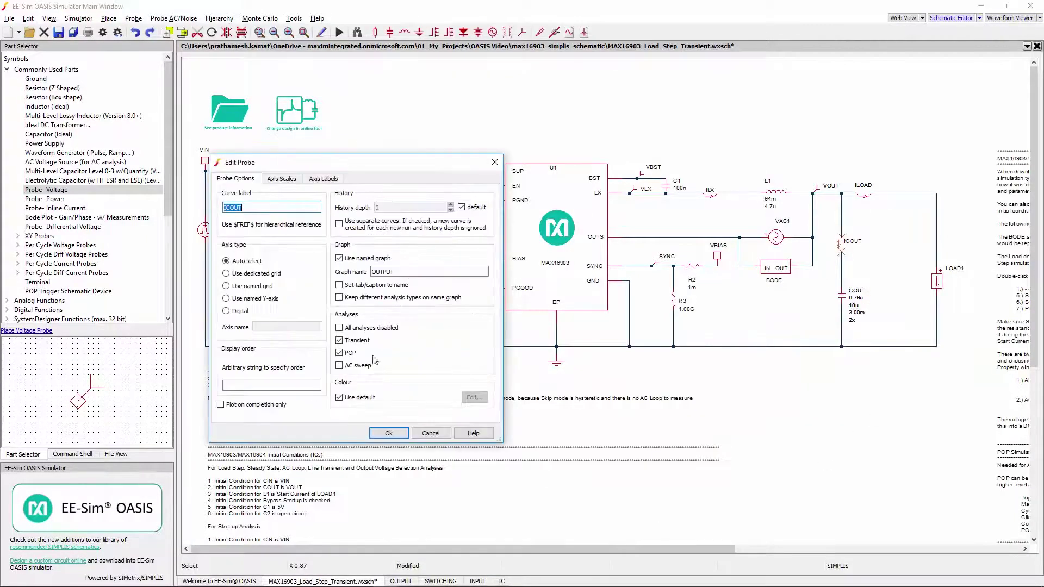
click(339, 341)
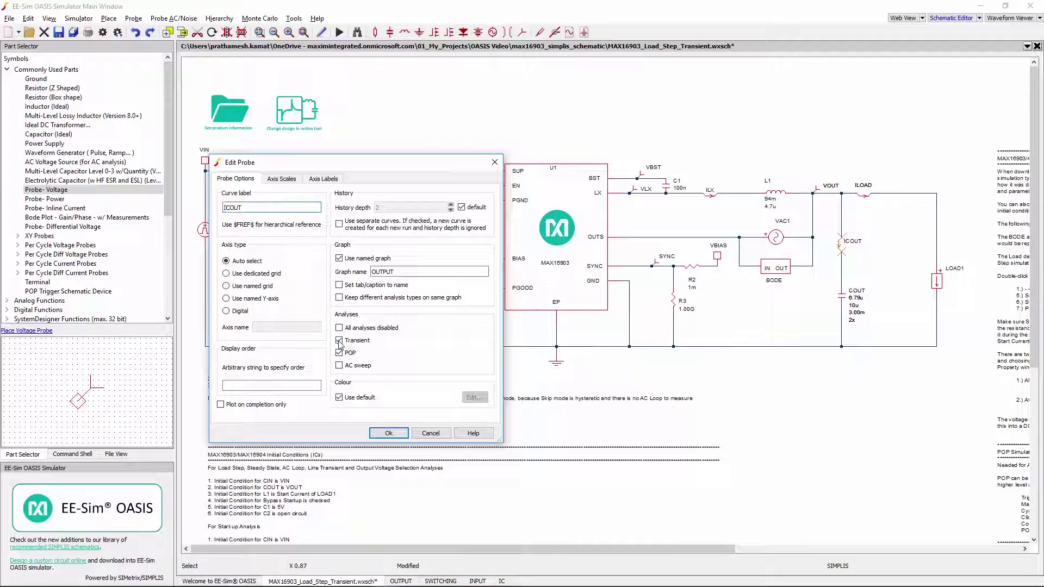
click(431, 433)
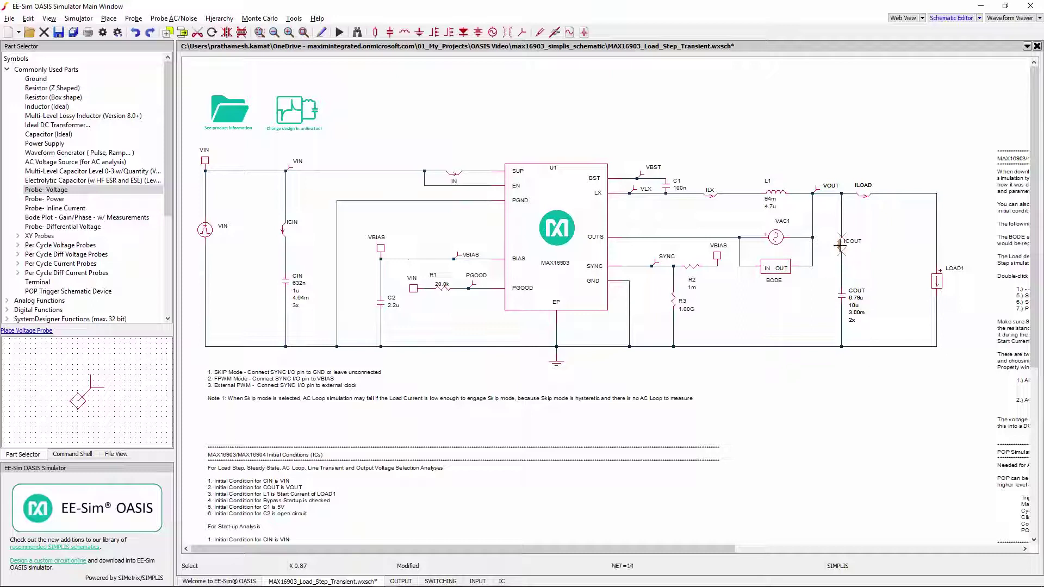
Delete and restore the ICOUT probe, then delete the ICOUT curve from the OUTPUT graph.
key(Delete)
key(ctrl+z)
click(400, 581)
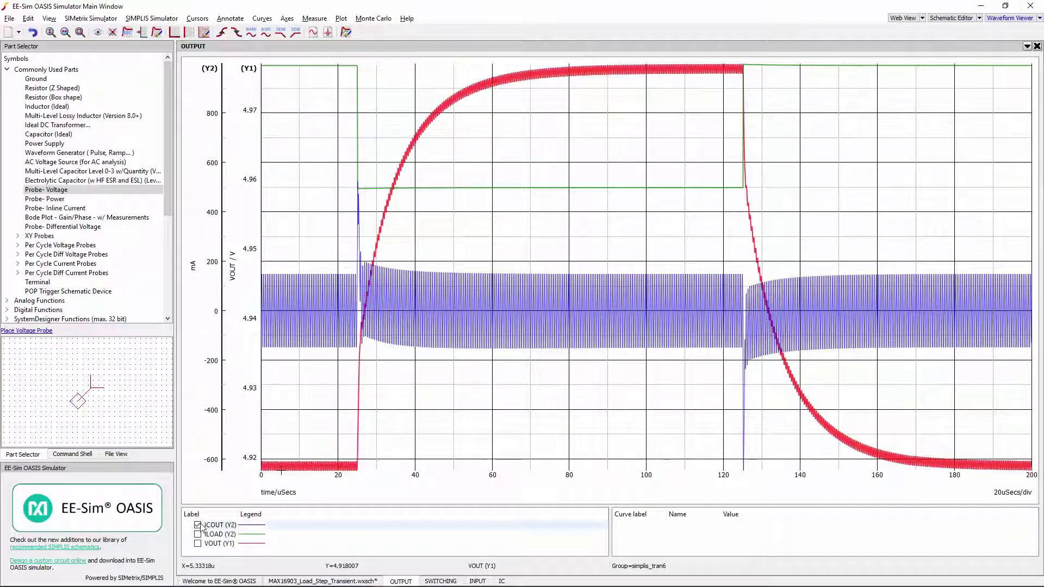
key(Delete)
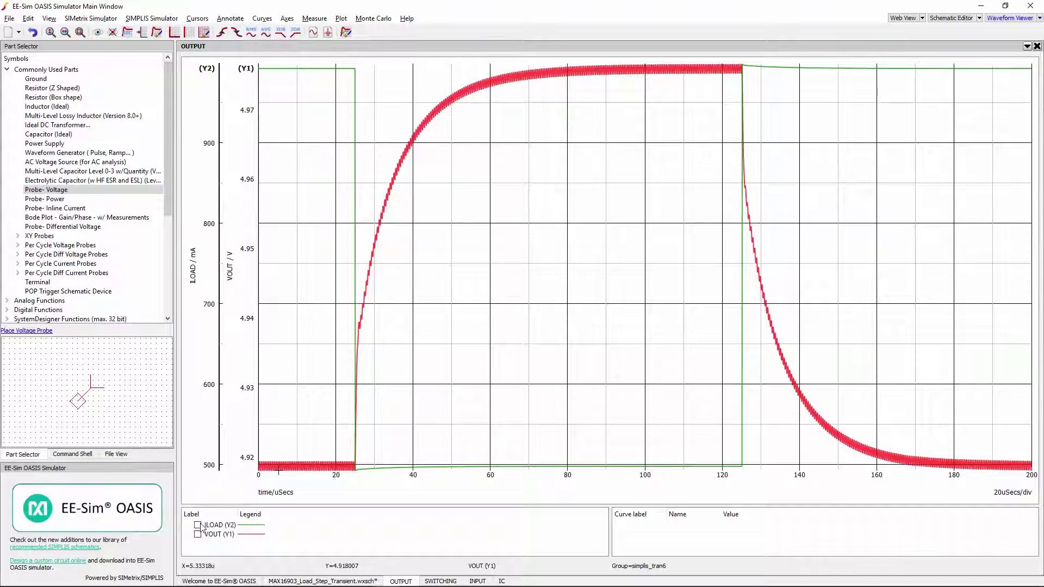
Show the SWITCHING graph and stack VBST, ILX and VLX into separate plots, then select the ILX and VLX plots and the VBST curve.
click(441, 581)
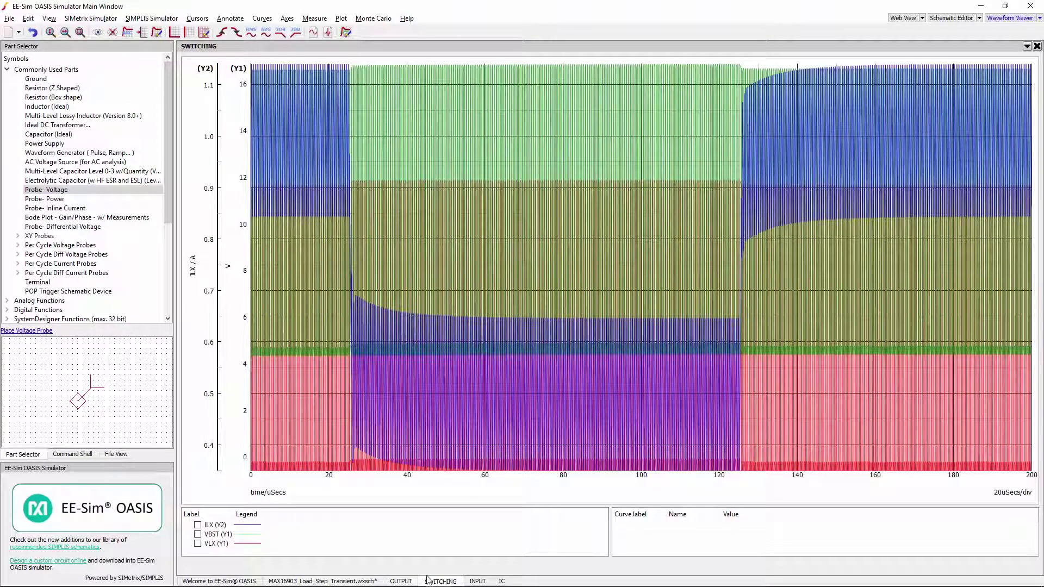
click(254, 18)
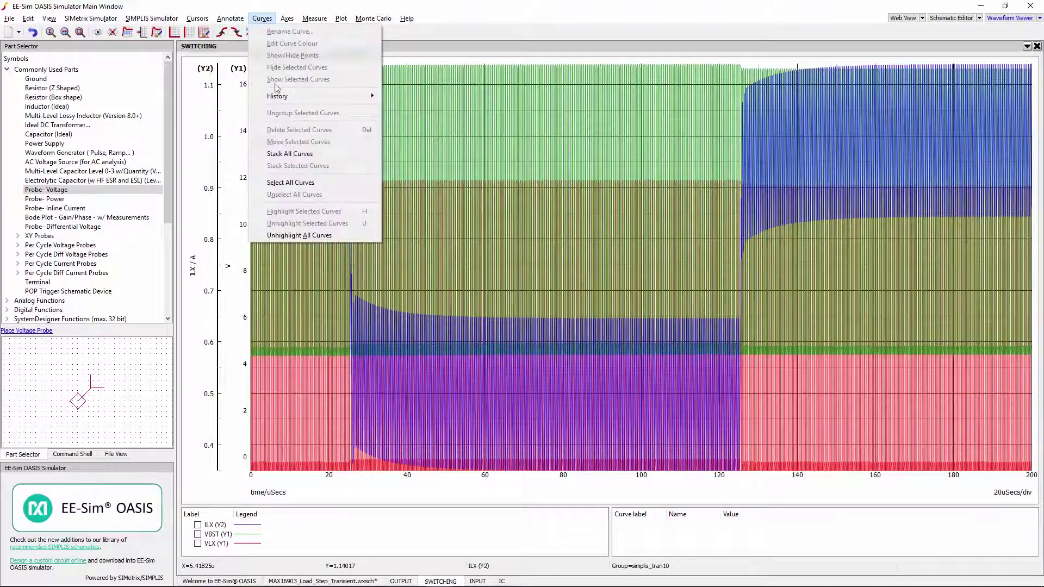
click(281, 156)
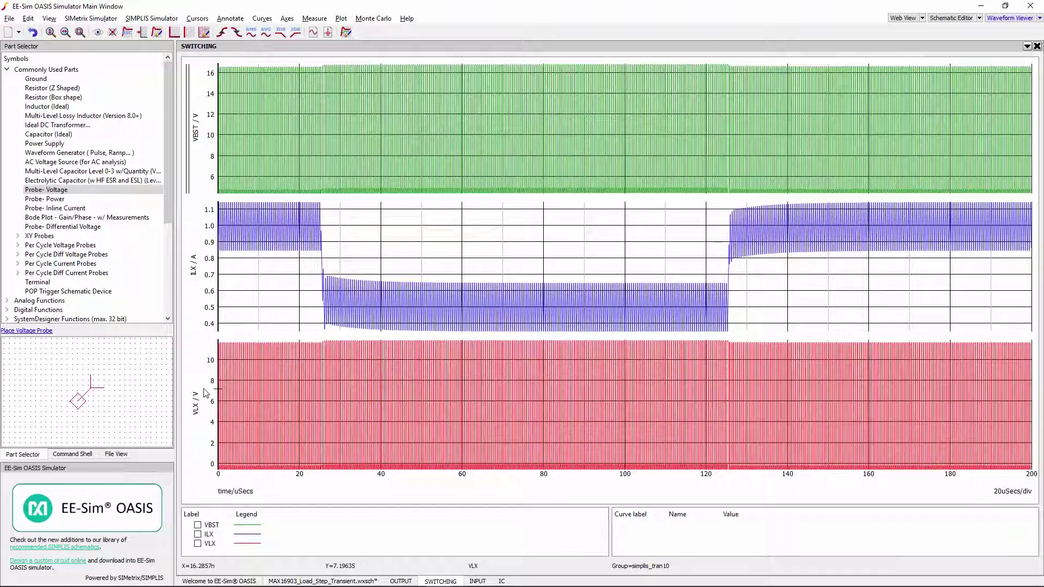
click(190, 228)
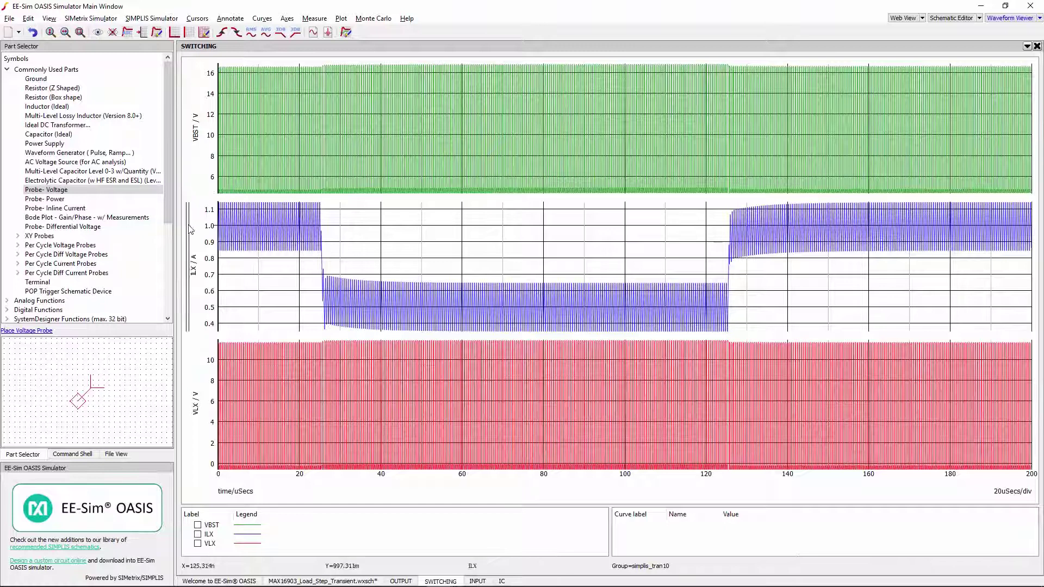
click(190, 371)
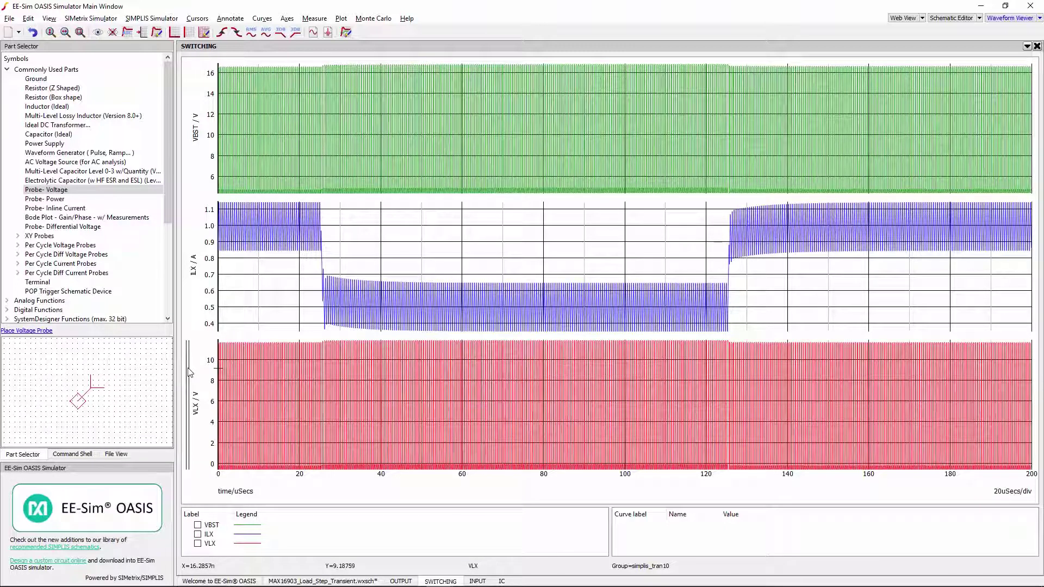
click(198, 525)
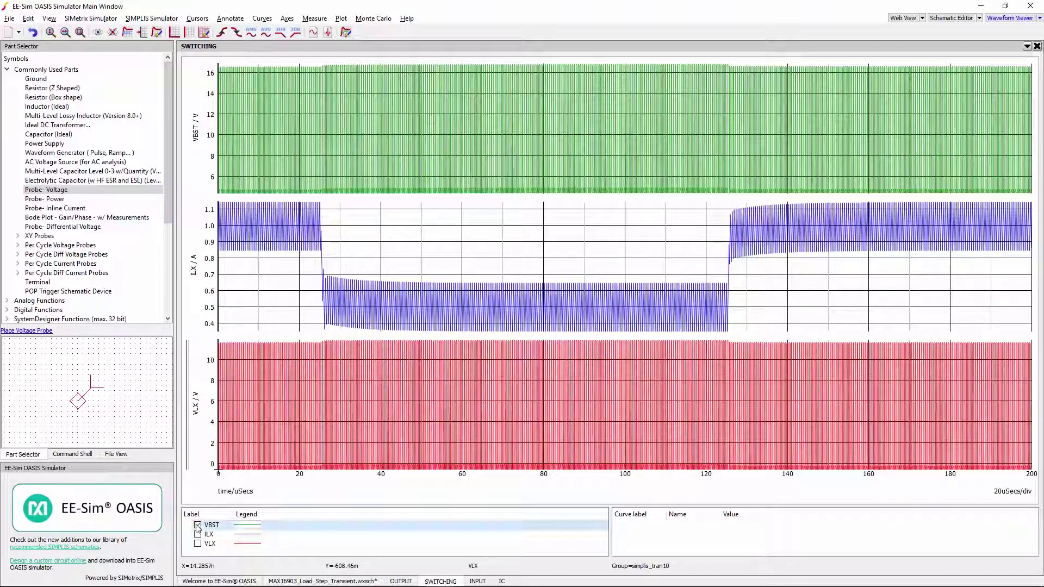
Move VBST, then ILX, into the VLX plot with Move Selected Curves.
click(262, 18)
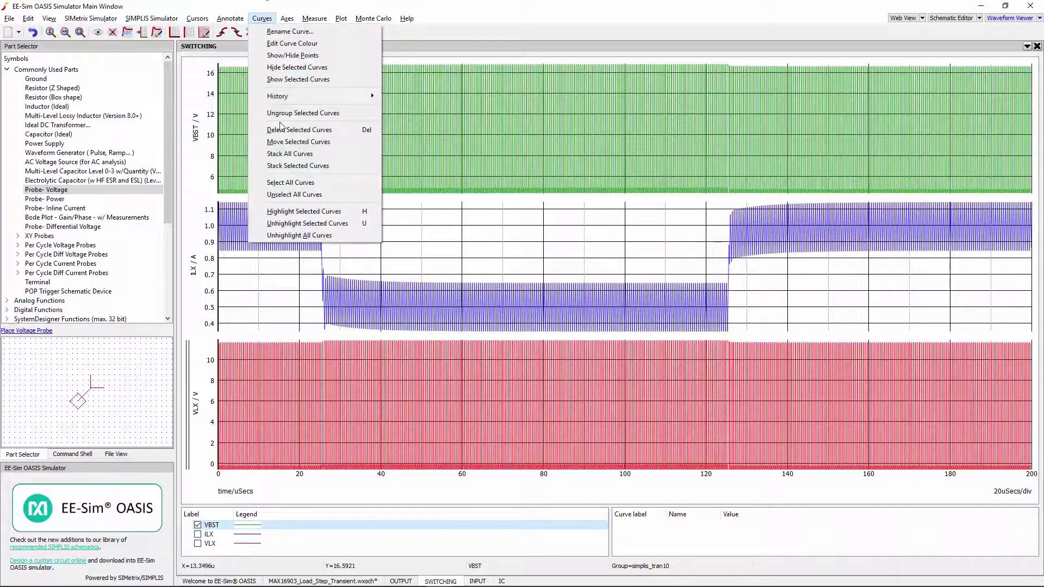
click(283, 142)
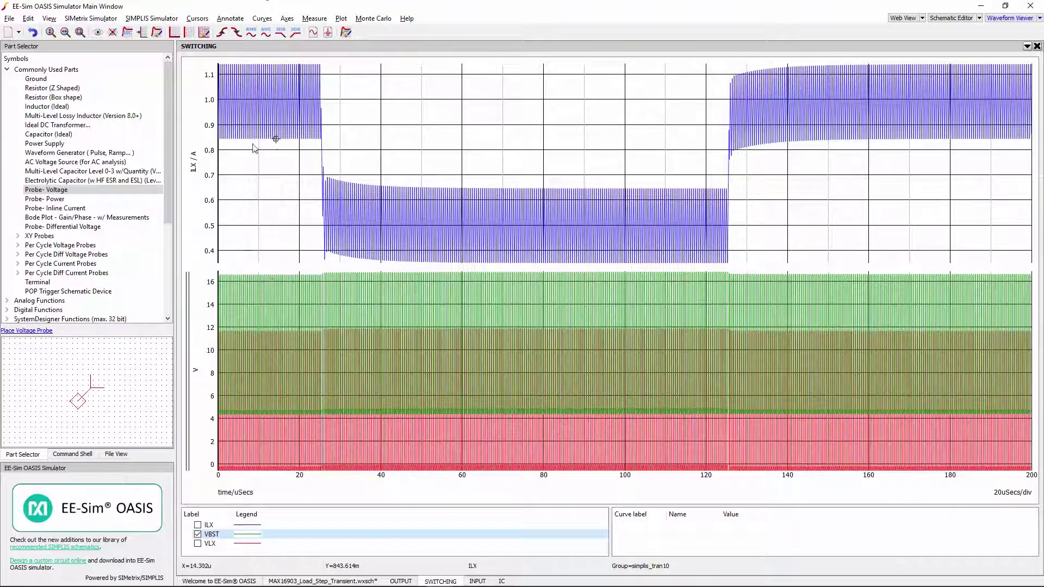
click(197, 524)
click(197, 534)
click(272, 19)
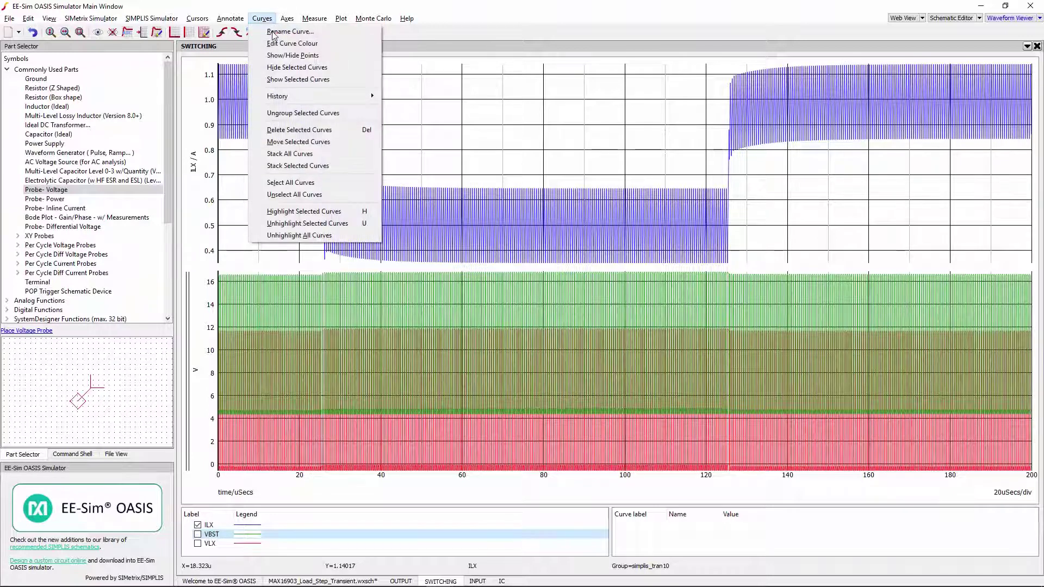
click(289, 142)
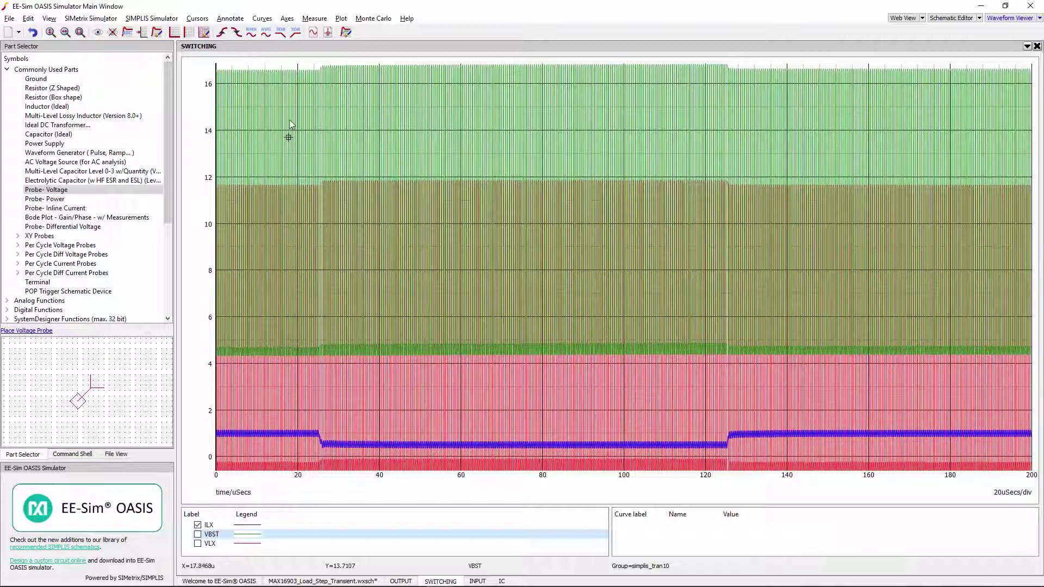
Restack the curves into separate plots and select the lower voltage plot.
click(265, 20)
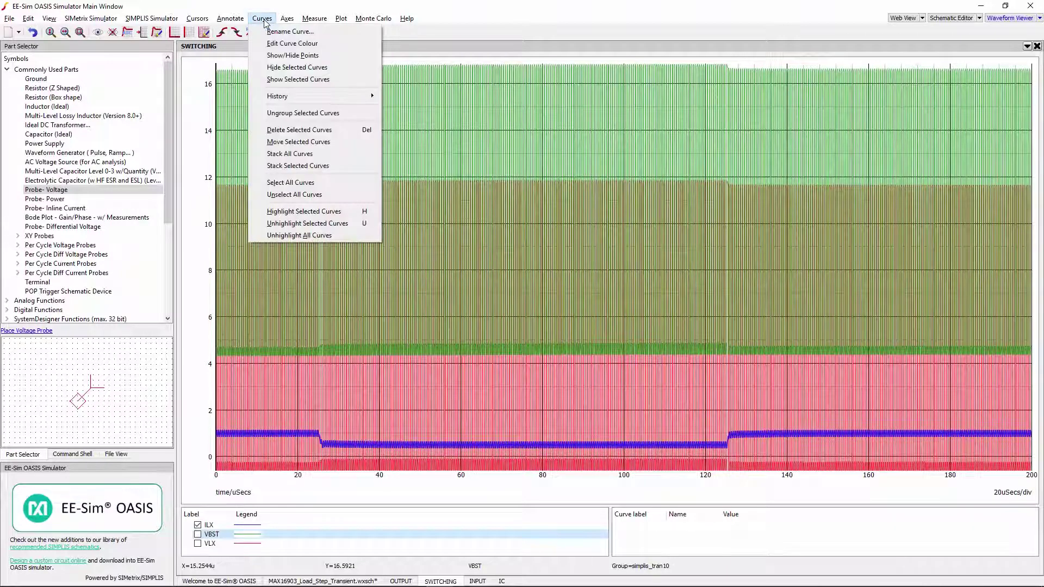
click(282, 158)
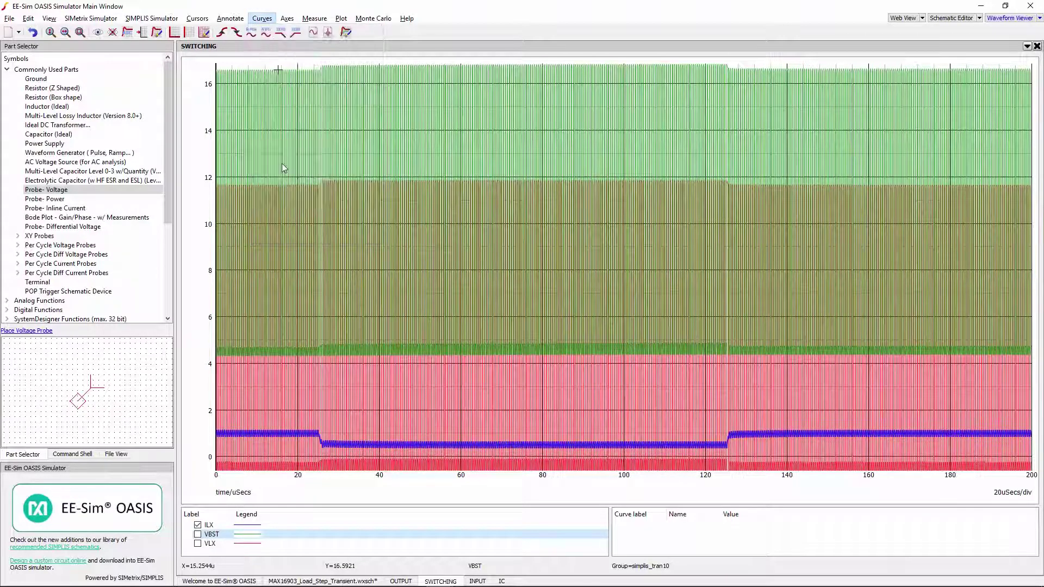
click(200, 308)
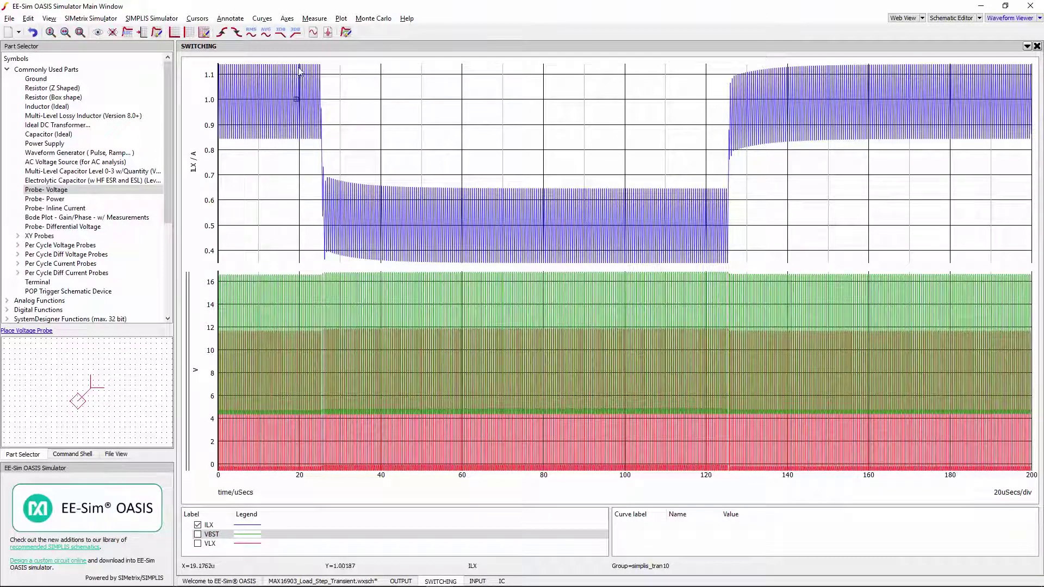
Add a Y2 axis to the voltage plot and show grid lines for Y1.
click(287, 19)
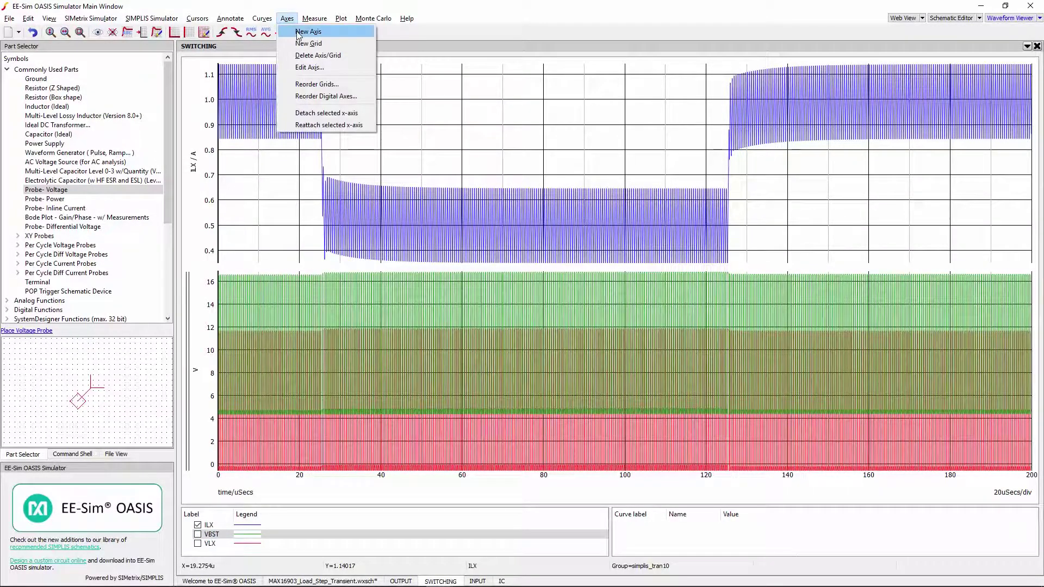
click(297, 32)
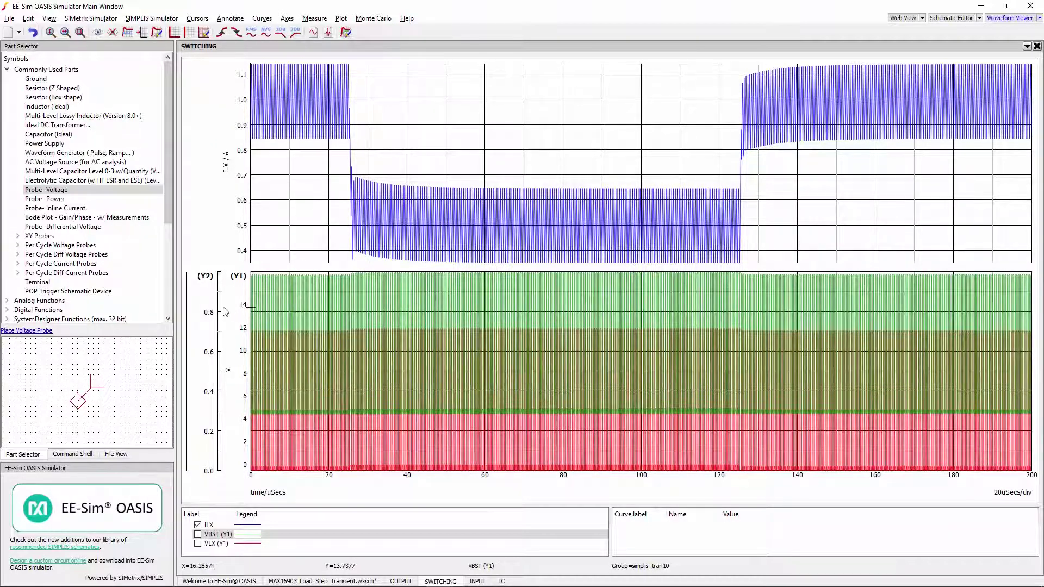
click(250, 301)
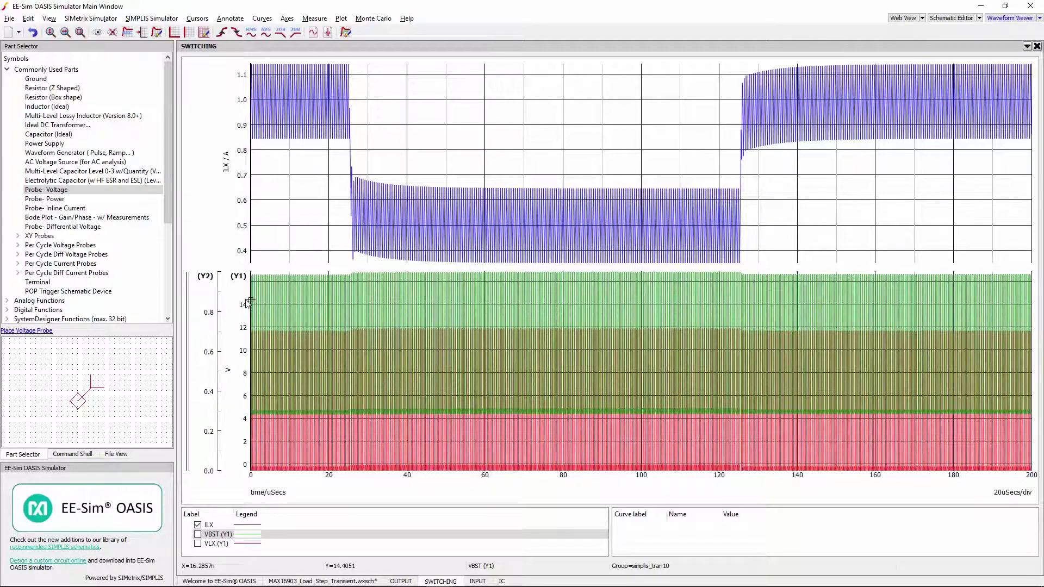
Show Y2 grid lines, move ILX onto the voltage plot's Y2 axis, then restack all curves.
click(220, 302)
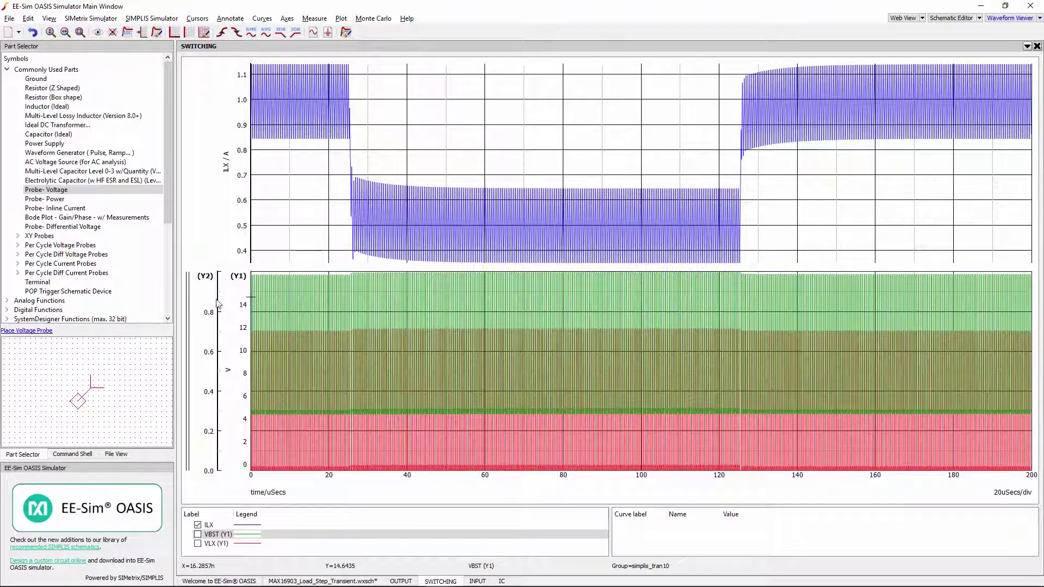
click(198, 525)
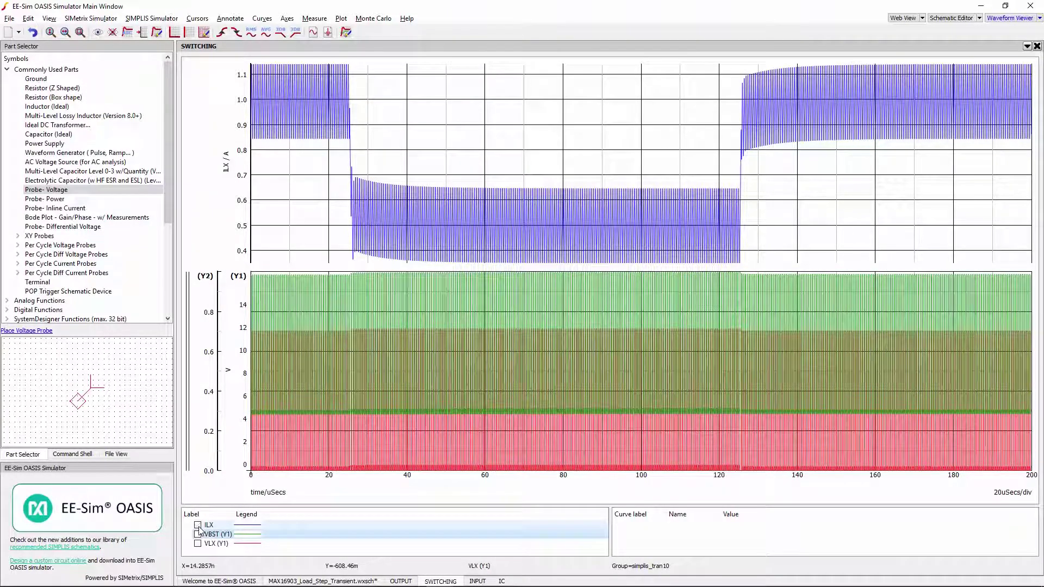
click(261, 19)
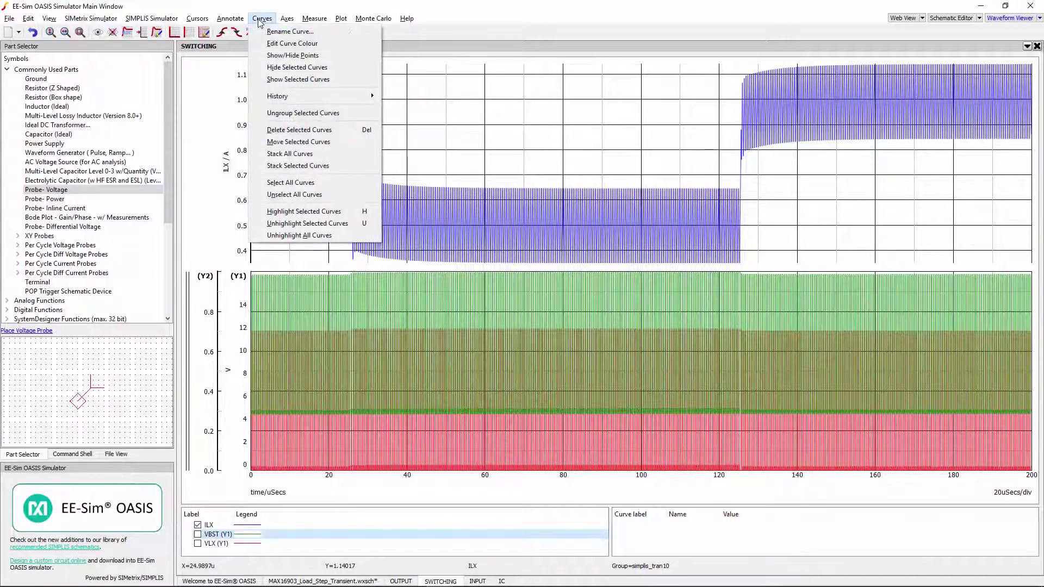
click(277, 142)
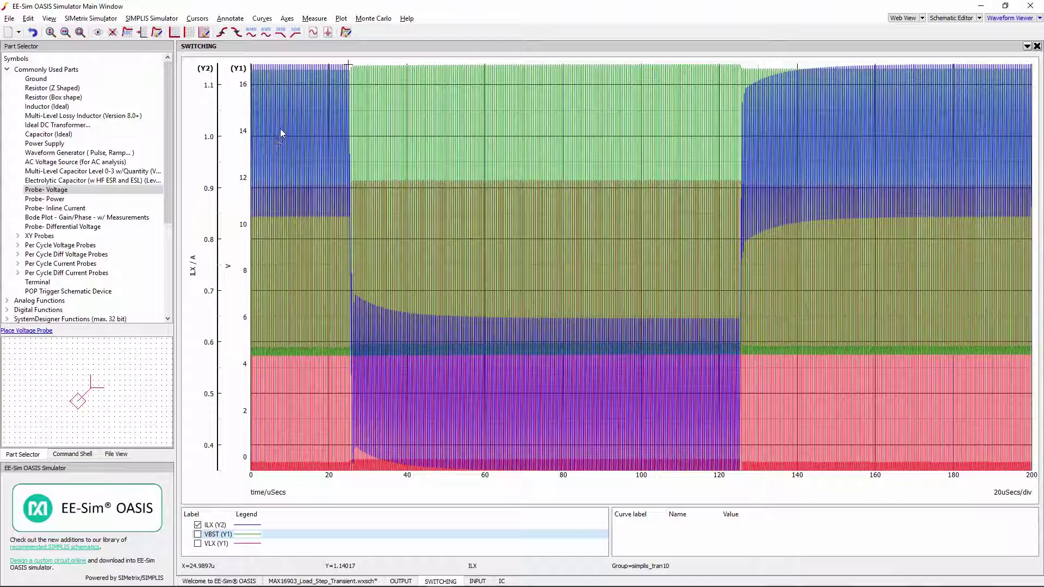
click(261, 19)
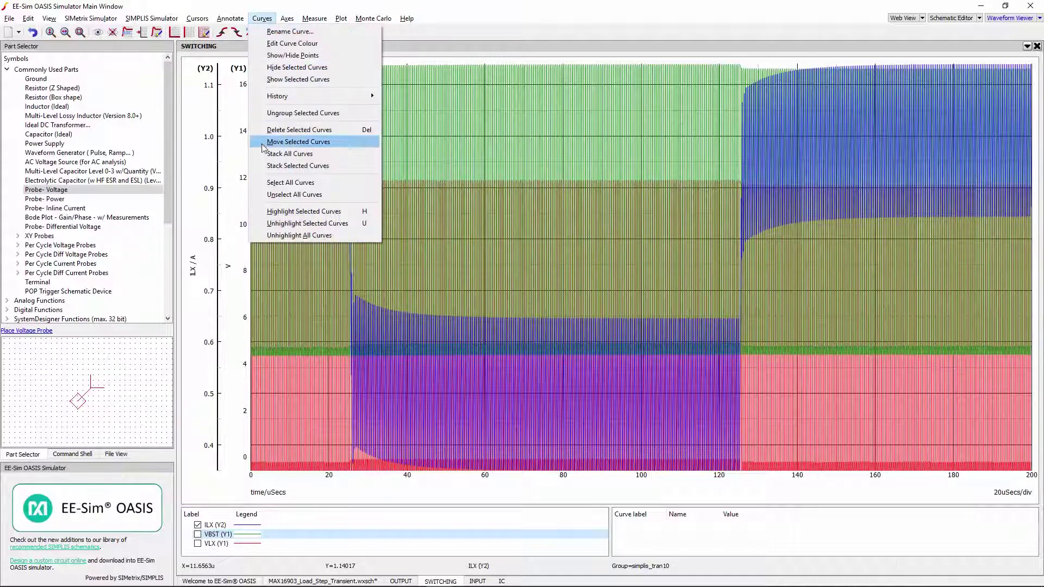
click(268, 154)
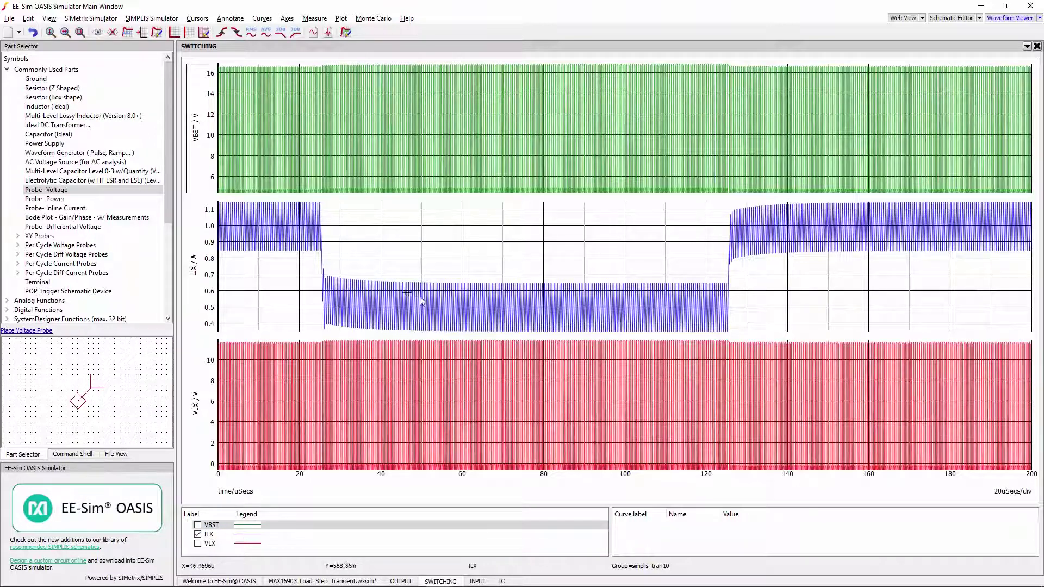
Zoom the ILX plot to about 57–60.5 µs, fit its height, and toggle the cursors on.
drag(420, 297, 534, 326)
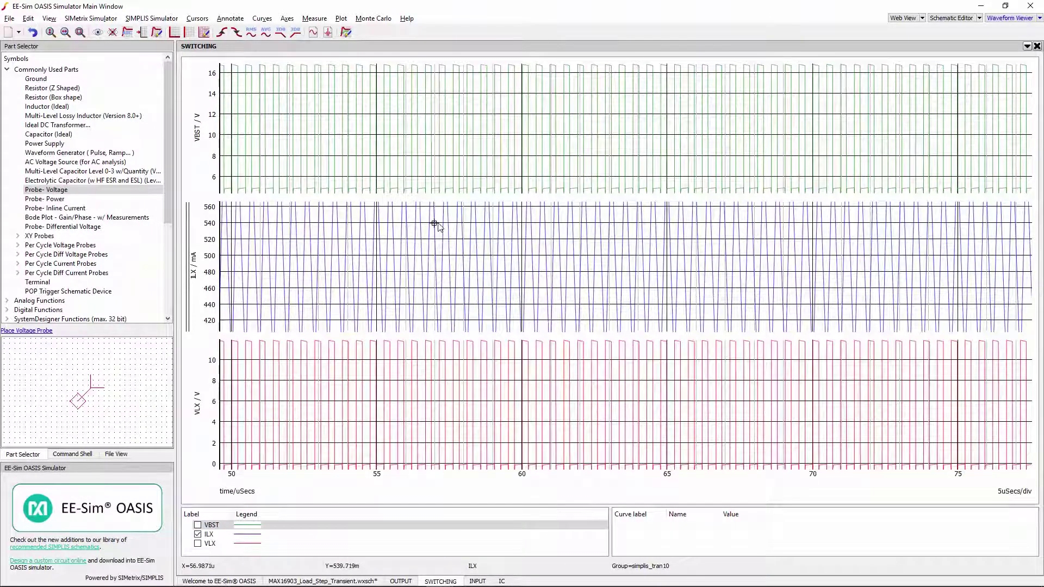
drag(437, 224, 541, 282)
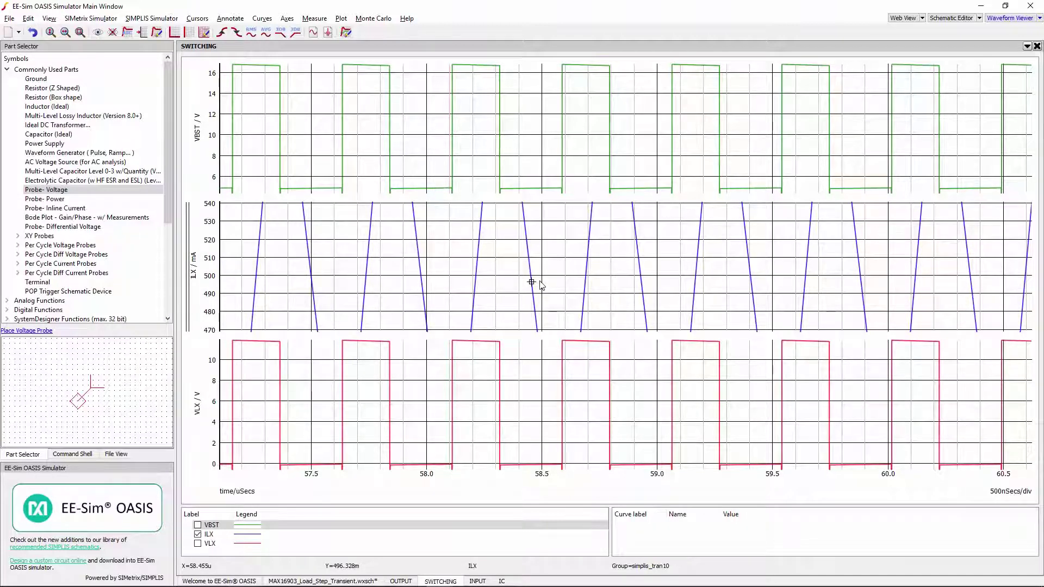
mouse_move(539, 281)
mouse_down()
mouse_move(558, 260)
mouse_move(523, 212)
mouse_move(496, 209)
mouse_move(509, 206)
mouse_move(462, 322)
mouse_move(432, 332)
mouse_move(455, 333)
mouse_move(446, 333)
mouse_move(445, 266)
mouse_move(391, 282)
mouse_move(255, 243)
mouse_move(197, 243)
mouse_move(205, 188)
mouse_up()
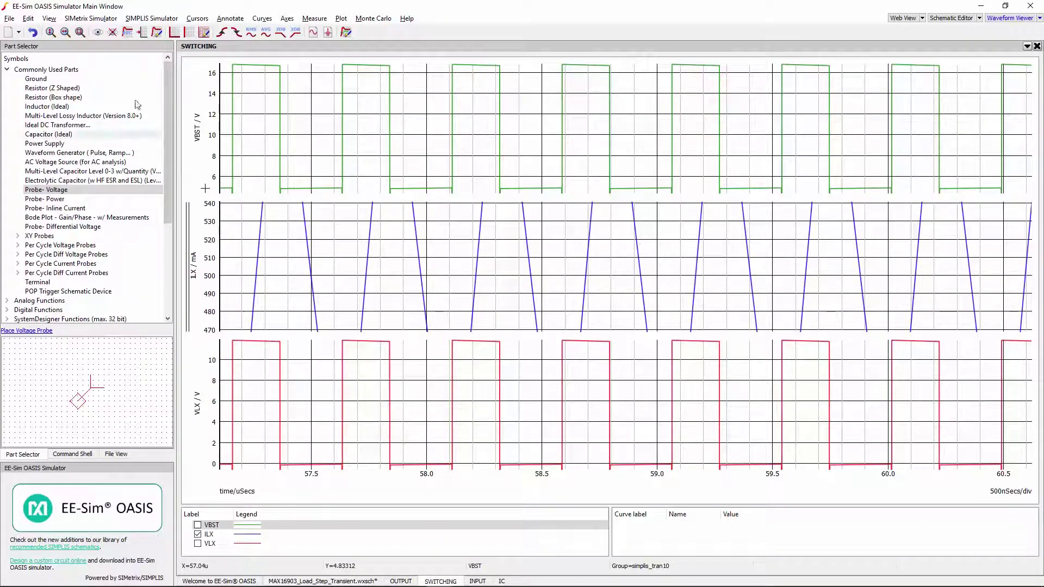
click(51, 33)
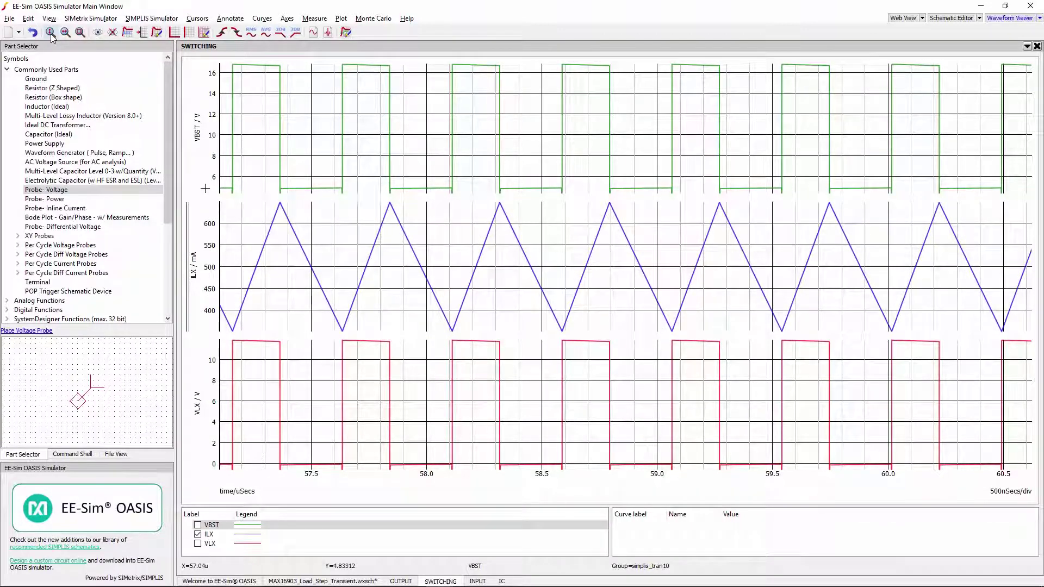
click(197, 18)
Place REF on an ILX peak and A on the next trough, about 267.6 ns apart.
click(217, 33)
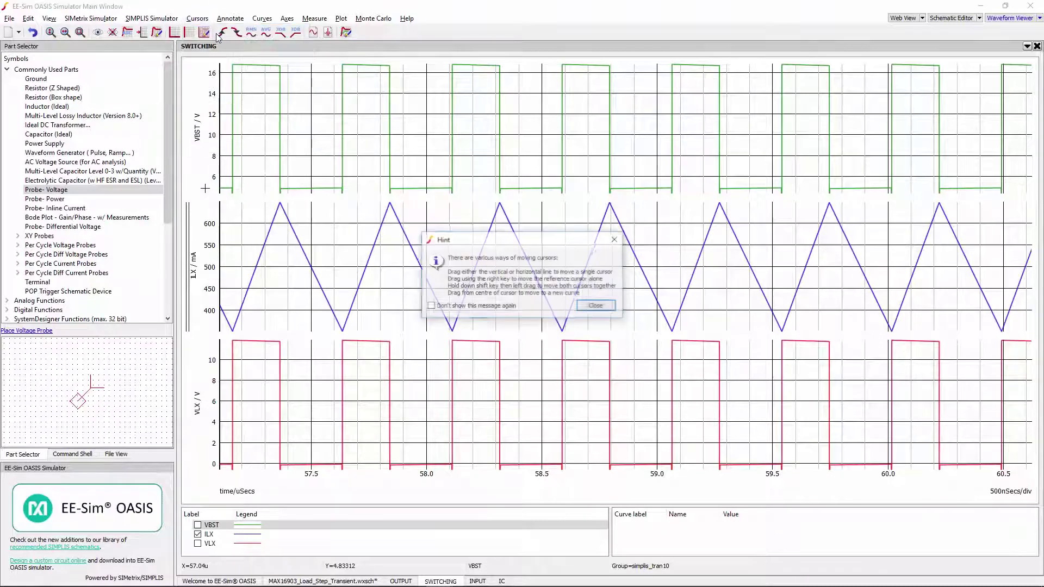
click(595, 305)
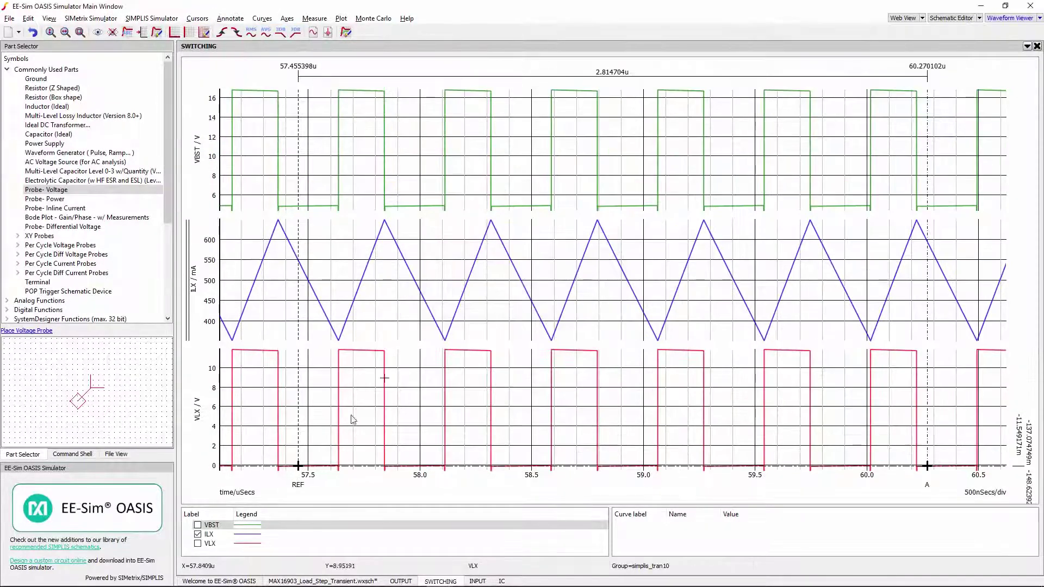
drag(298, 415, 262, 416)
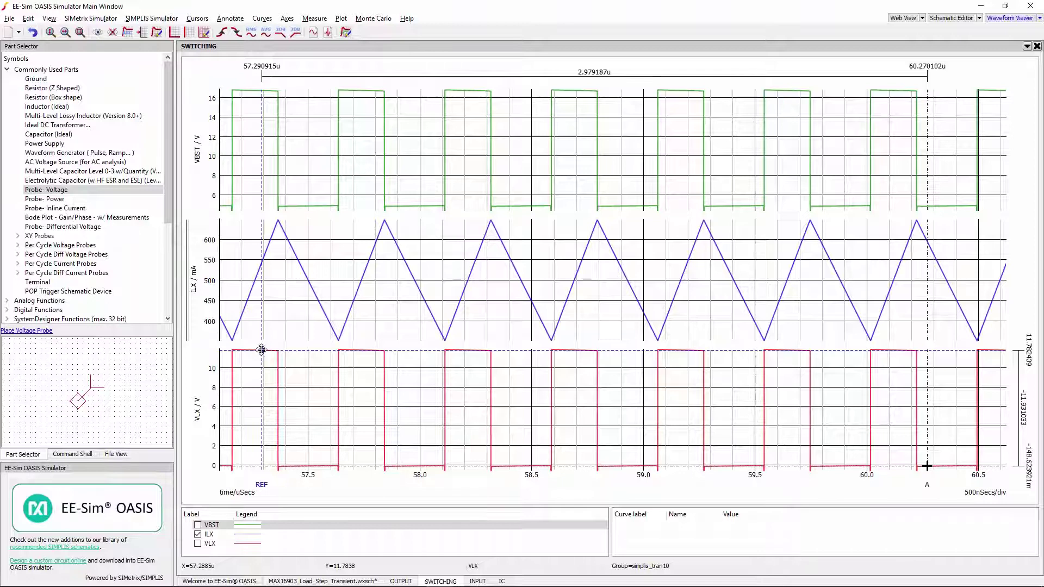
drag(261, 350, 288, 244)
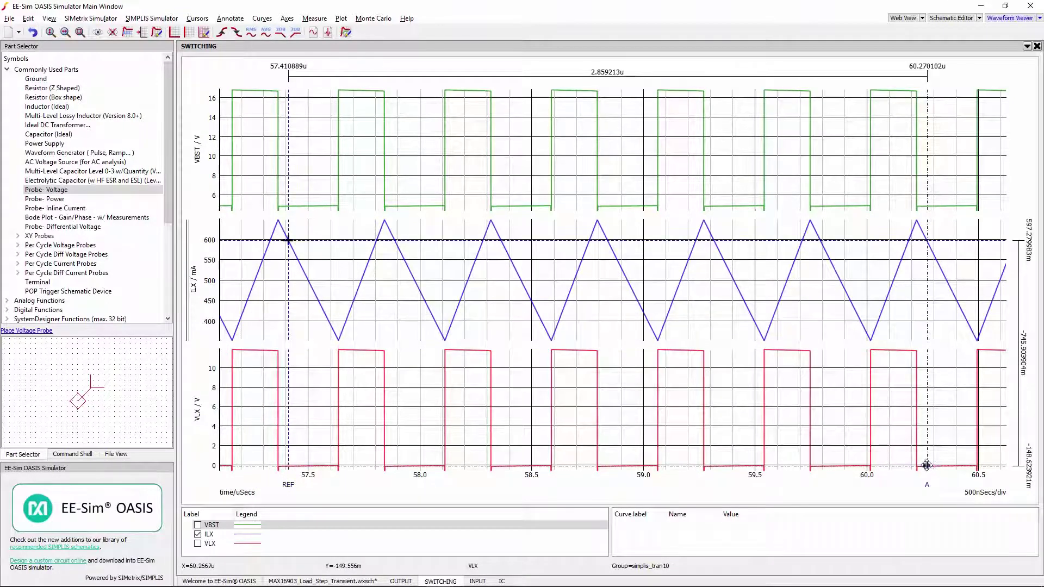
drag(926, 464, 349, 310)
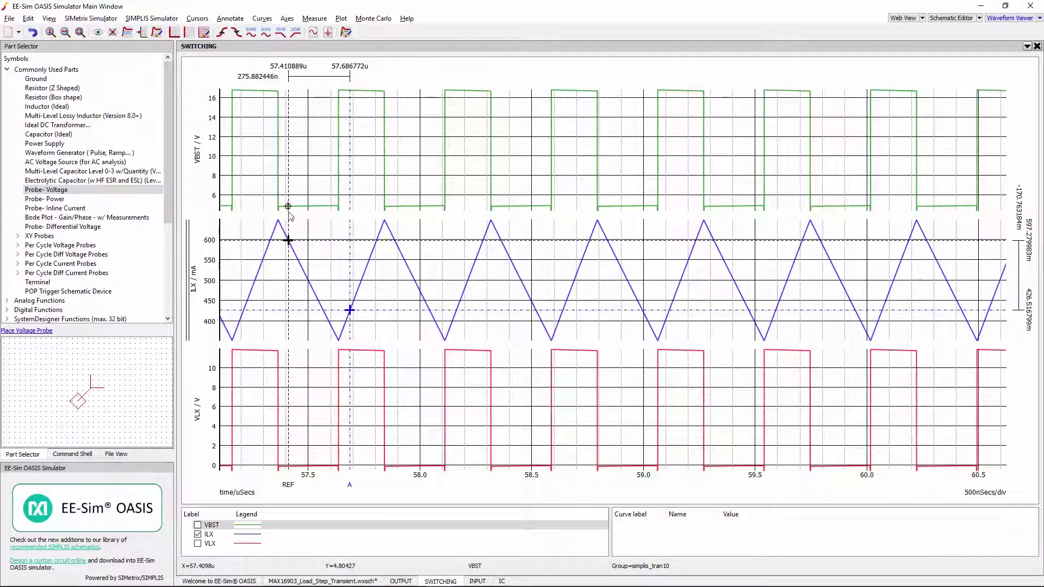
key(shift+Left)
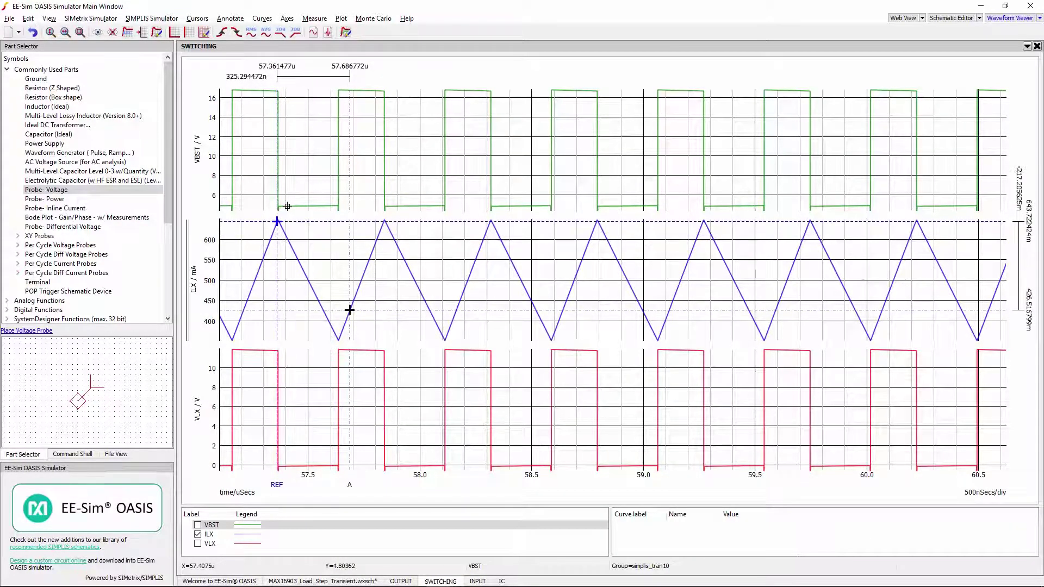
key(Left)
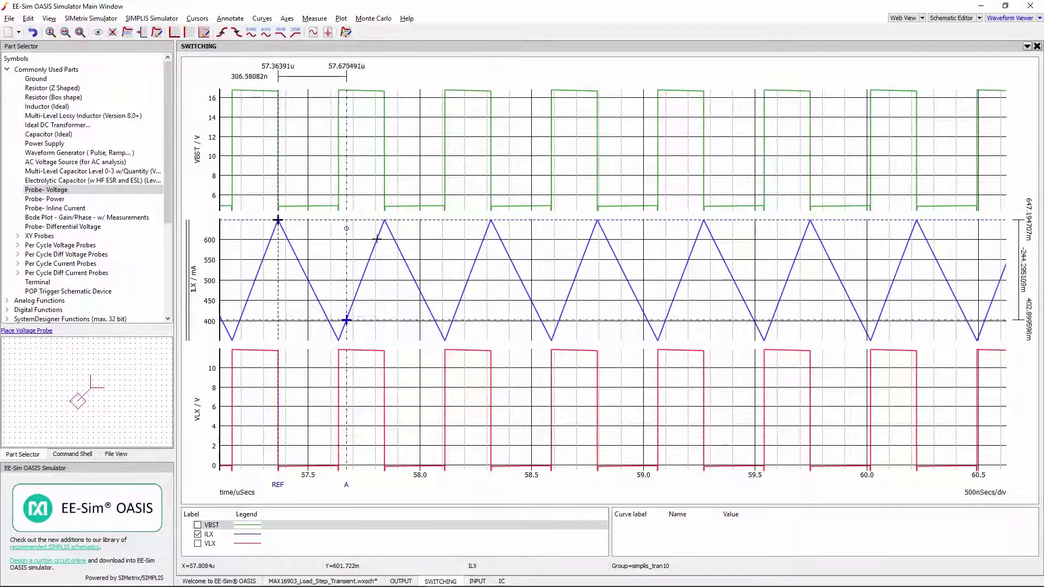
key(Left)
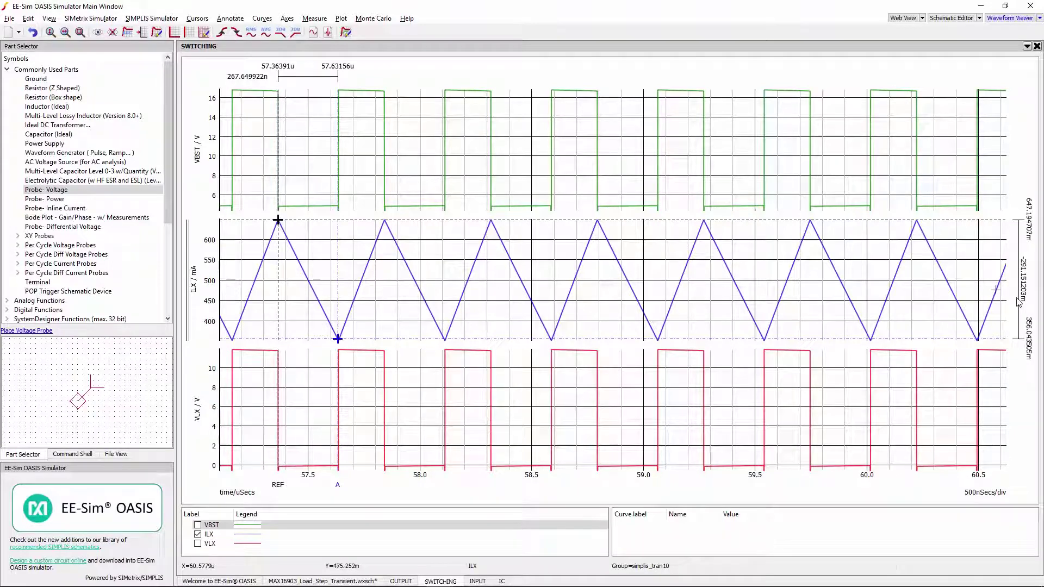
Turn off the cursors and fit width and window to show the full 0–200 µs.
click(197, 17)
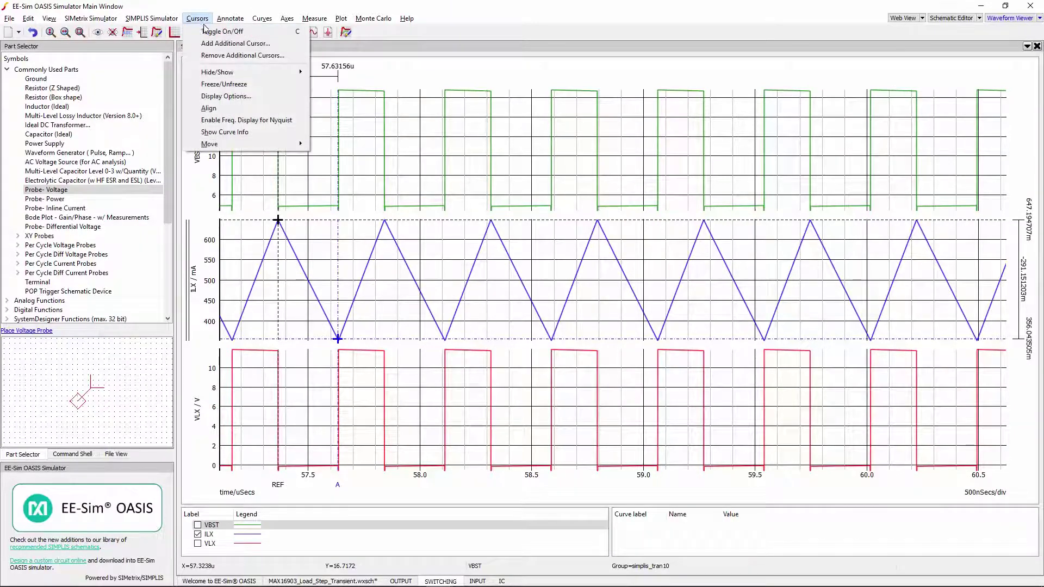
key(Escape)
click(207, 34)
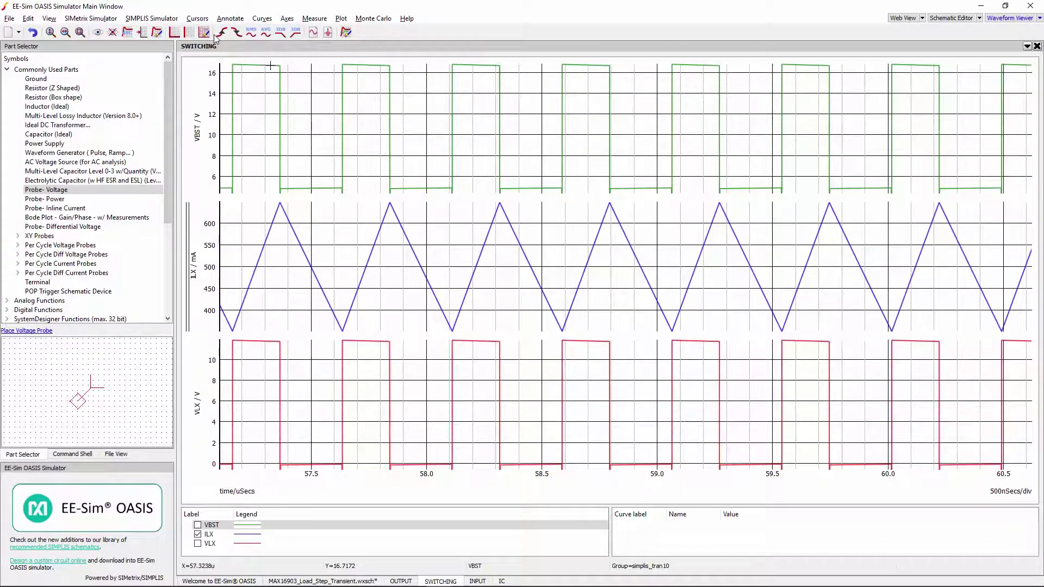
click(65, 32)
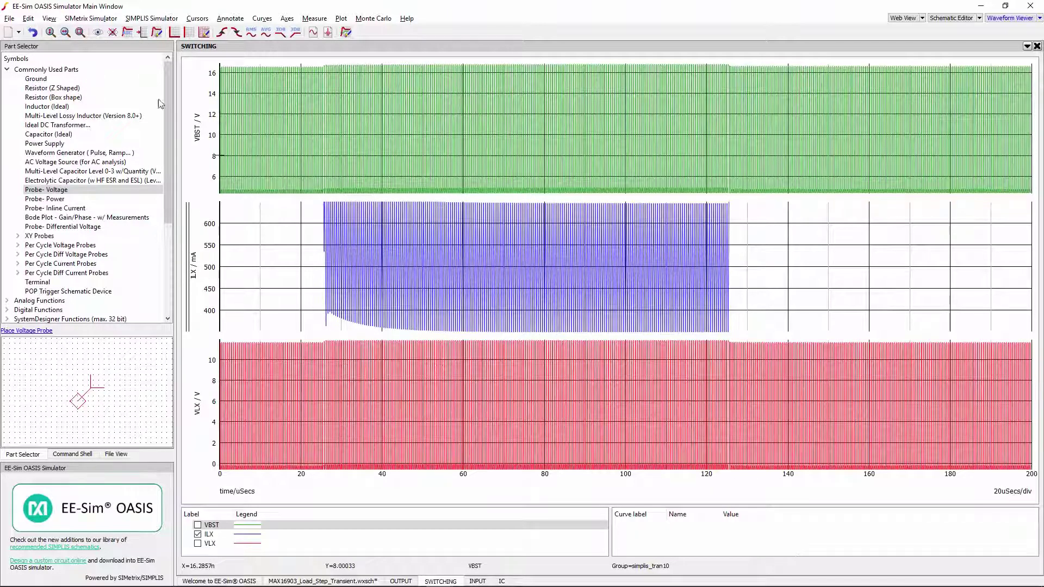
click(79, 33)
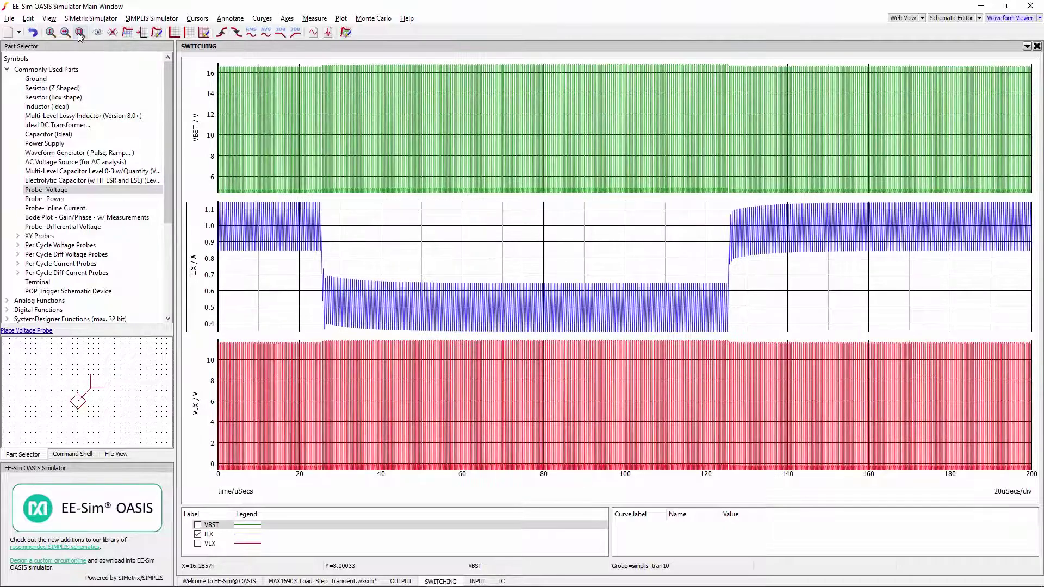